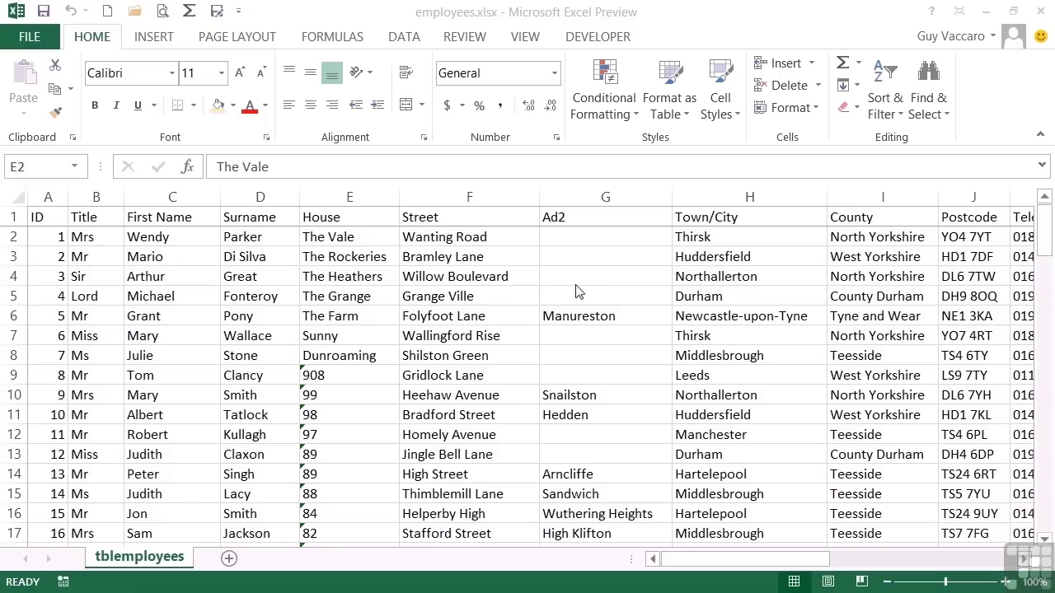
Insert a blank column before the House column and widen it to roughly twice its width
right_click(351, 192)
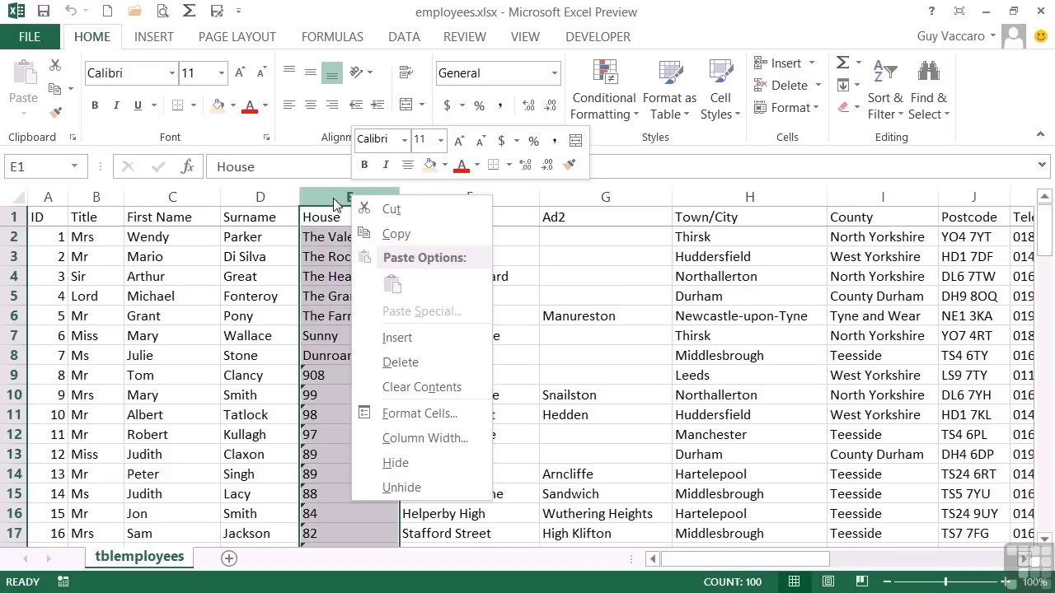
click(404, 336)
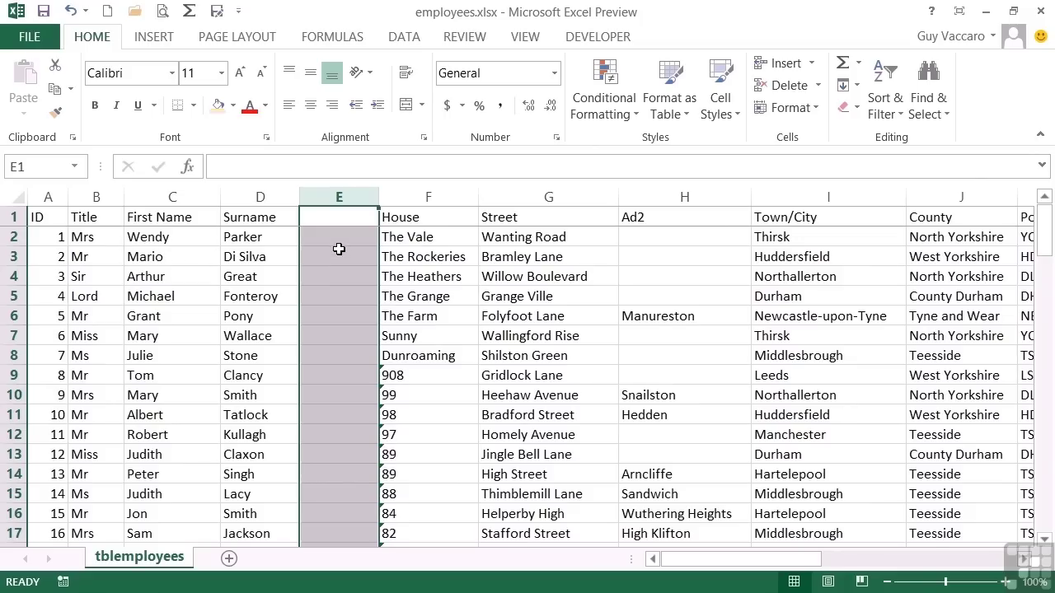
click(337, 239)
drag(379, 198, 466, 191)
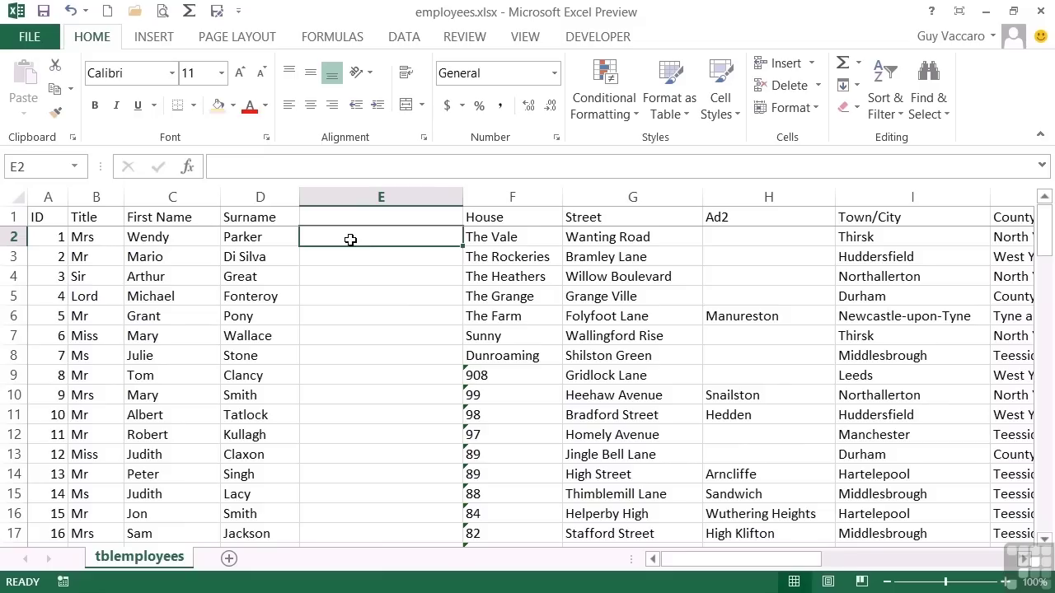
Enter the heading Full Name in cell E1 of the new column
key(Up)
text(Full Name)
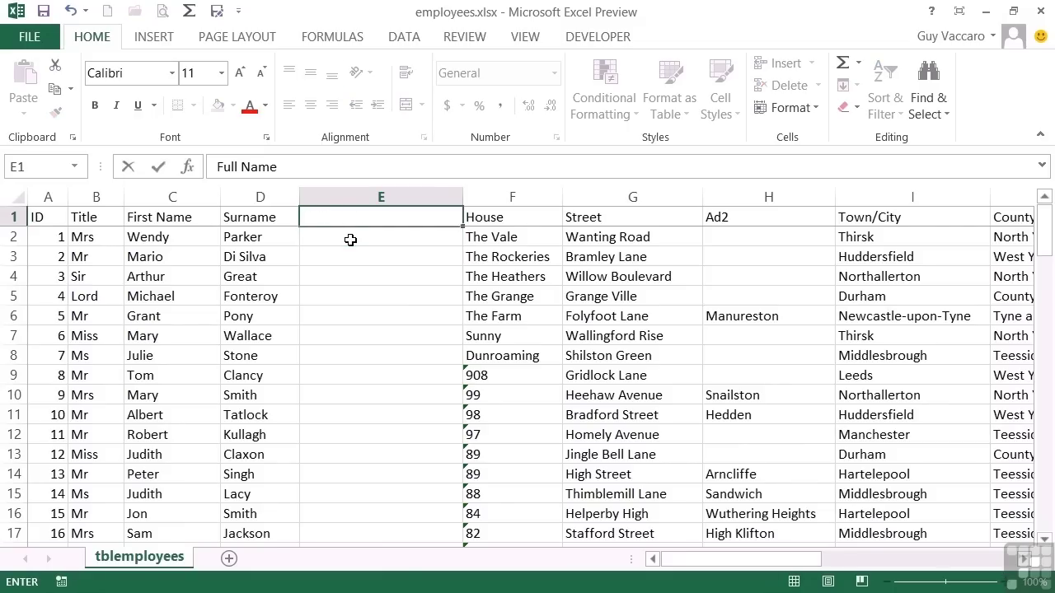
key(Return)
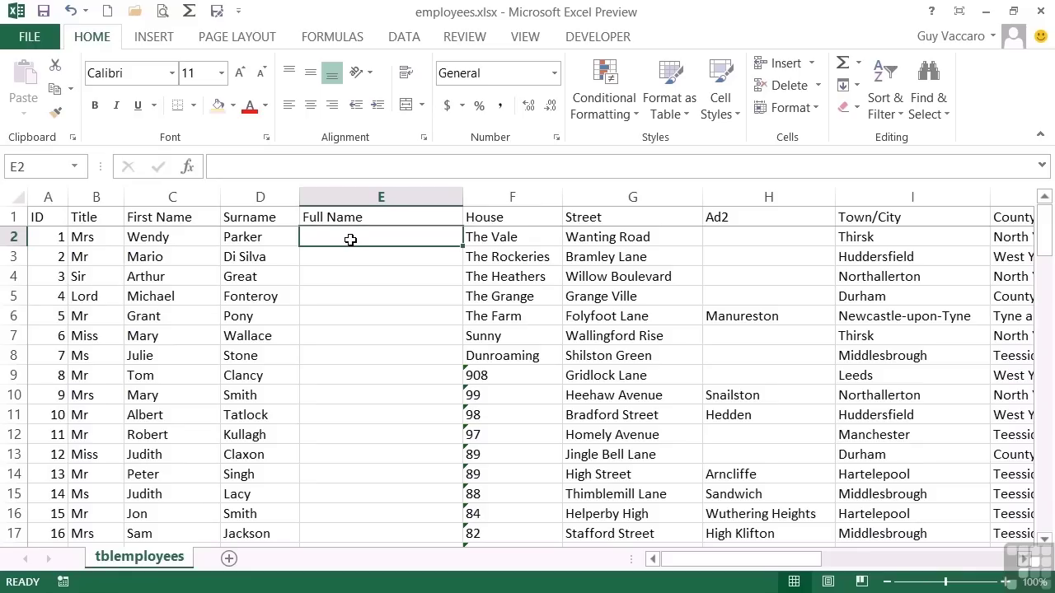
Enter the formula =CONCATENATE(B2,C2,D2) in E2 to join the title, first name and surname
text(=)
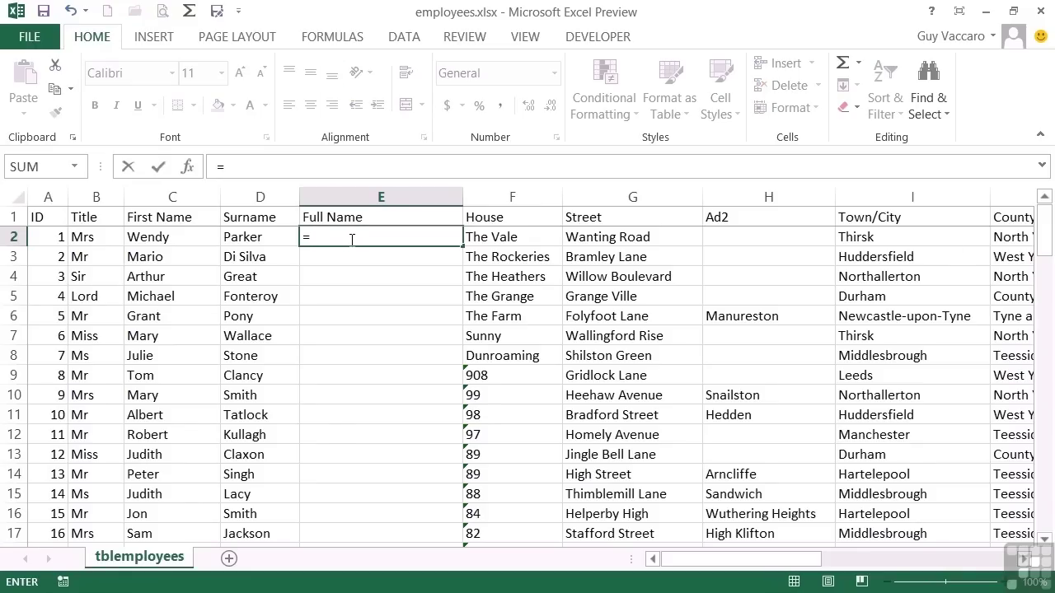
text(concatenate()
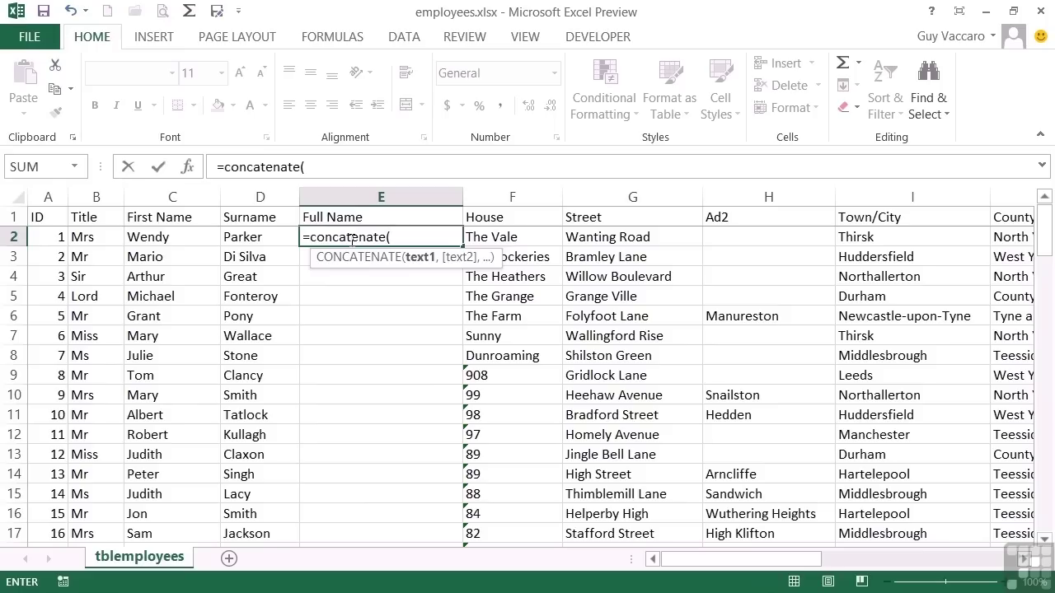
click(99, 237)
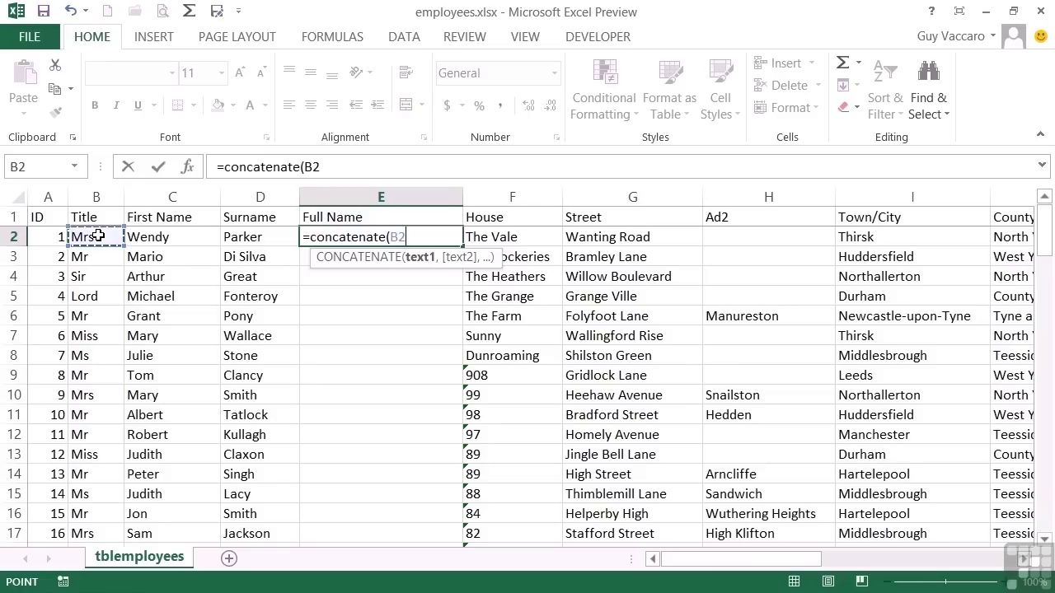
text(,)
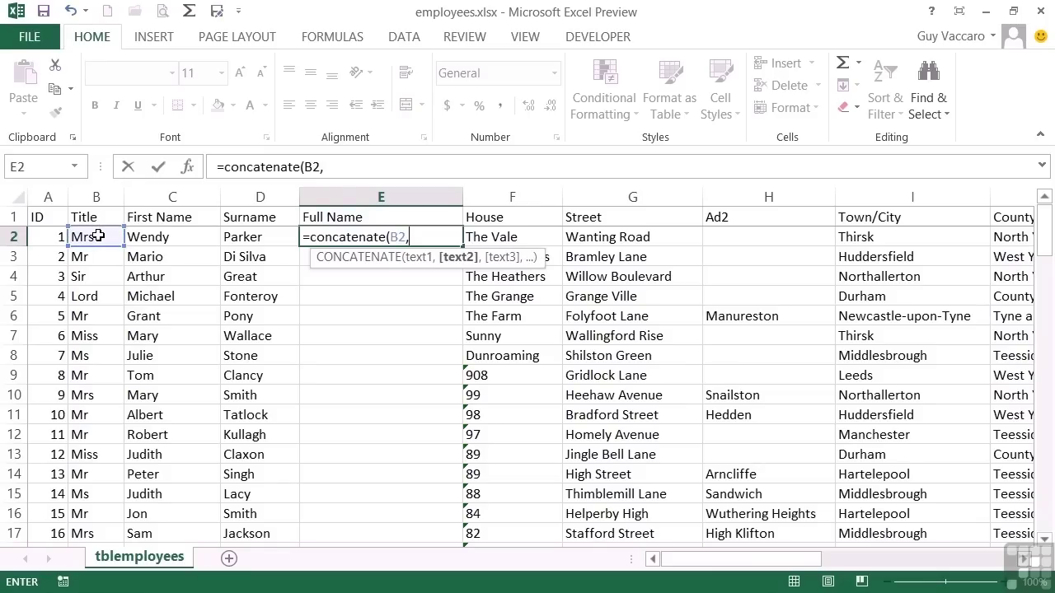
click(145, 238)
text(,)
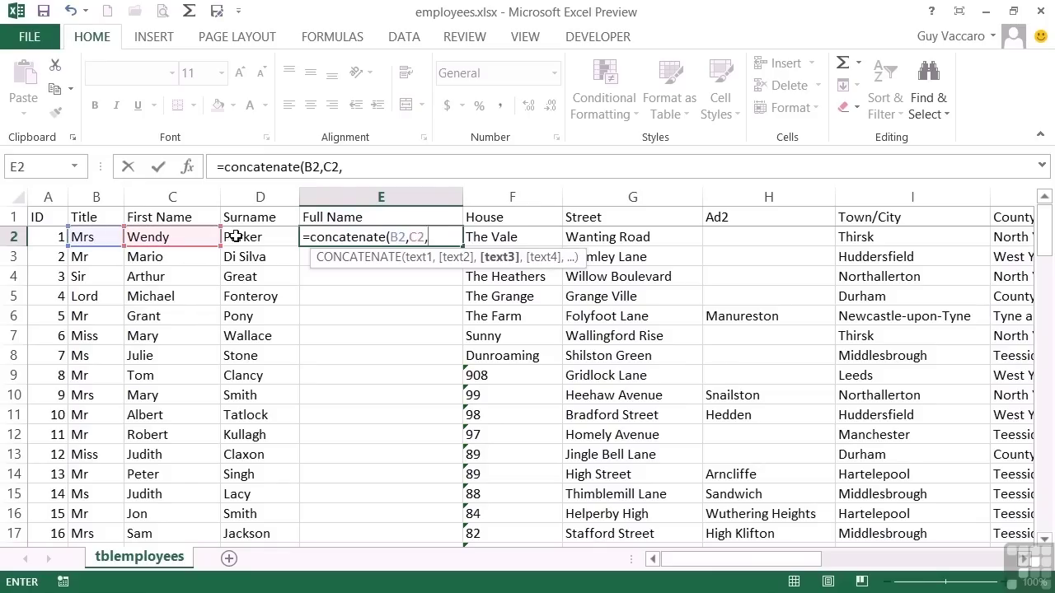
click(229, 237)
text())
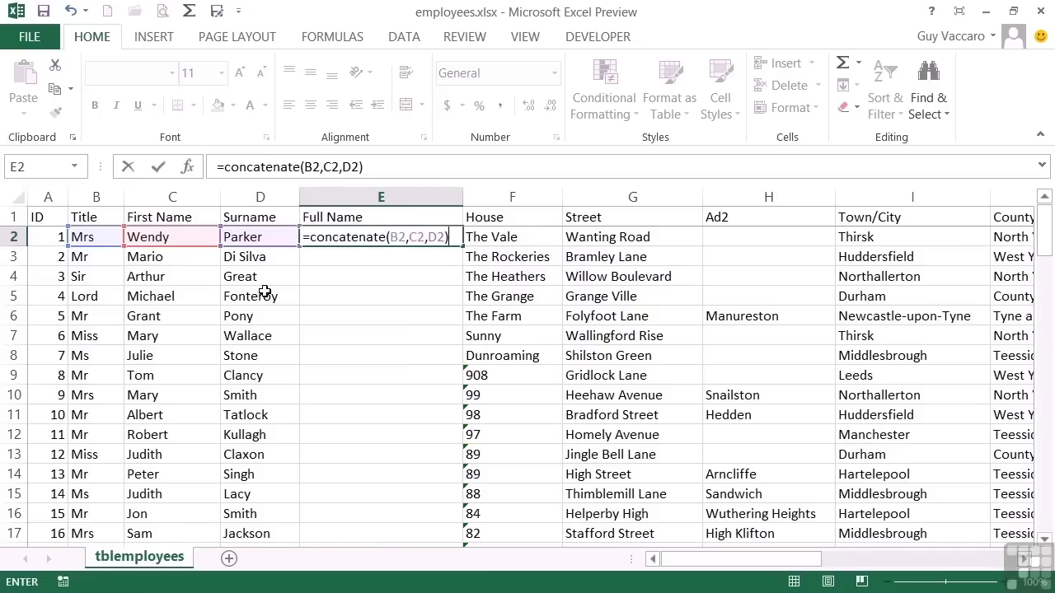
key(Return)
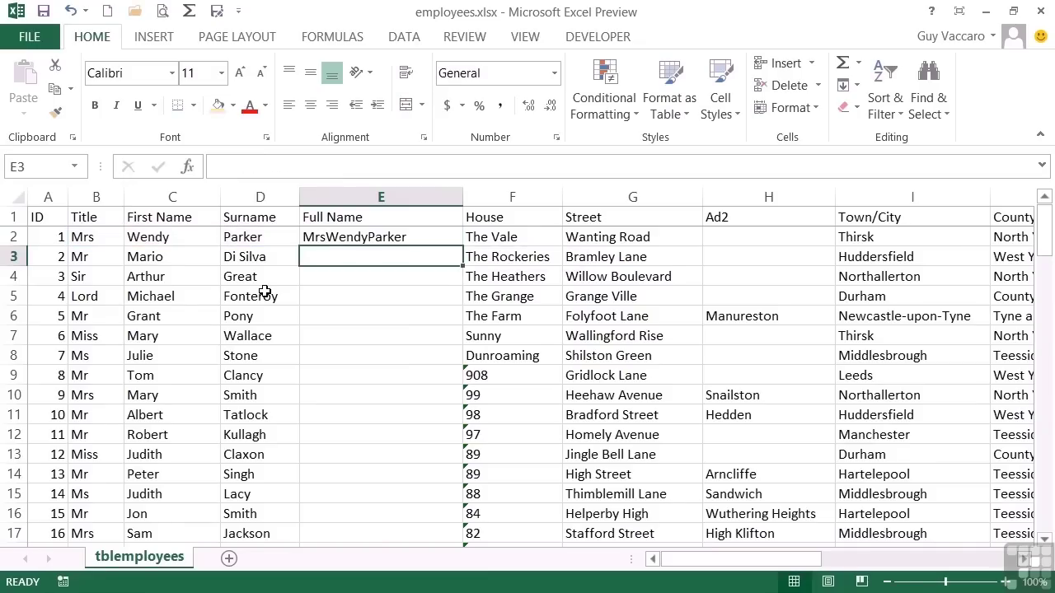
Add space separators to the E2 formula, making it =CONCATENATE(B2," ",C2," ",D2), and fill it down the Full Name column
key(Up)
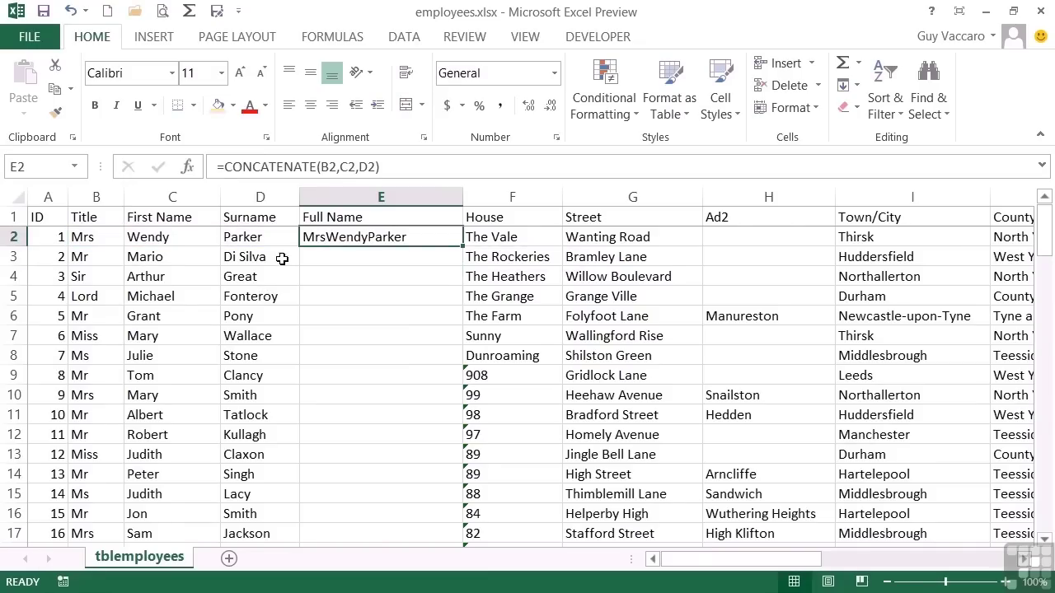
double_click(383, 236)
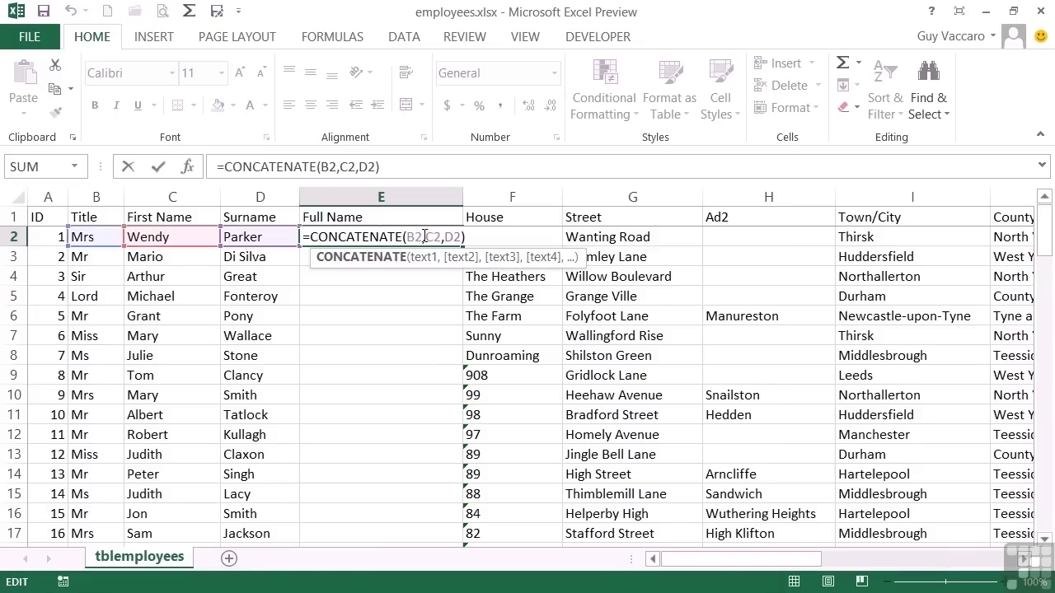
click(423, 236)
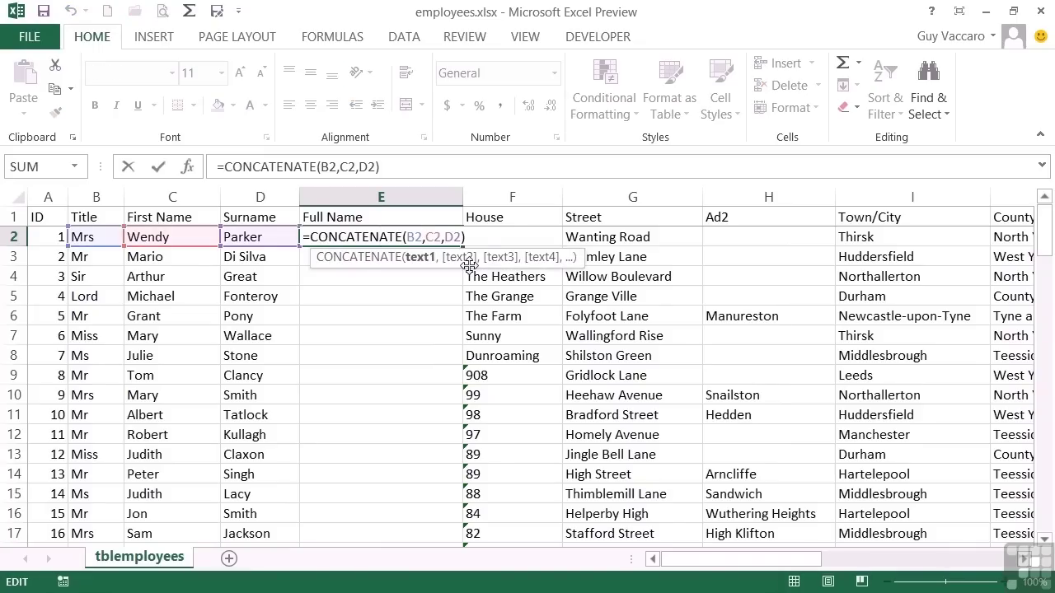
text(,")
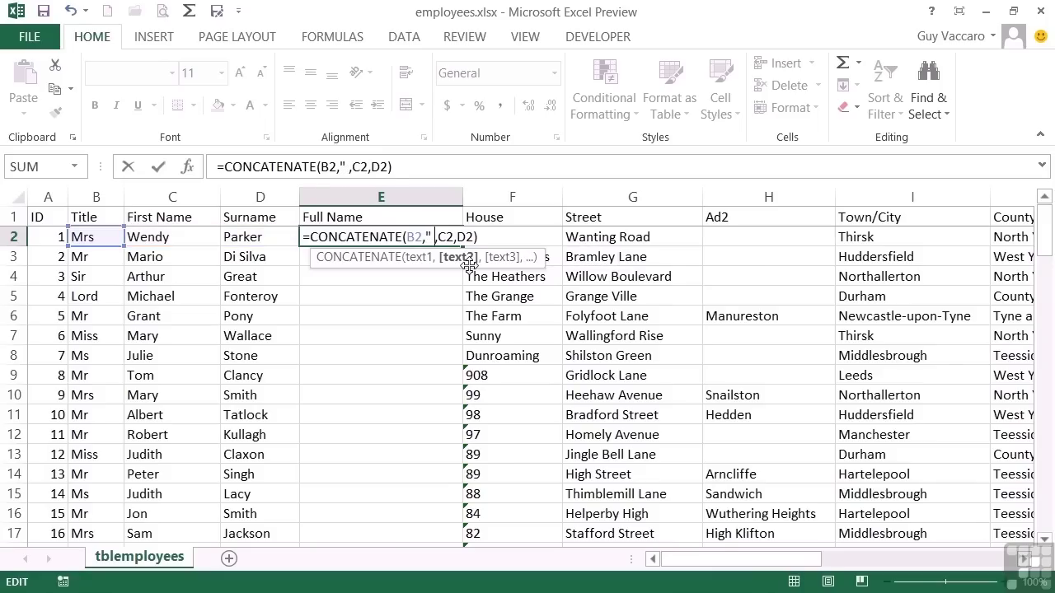
text( ")
key(Right)
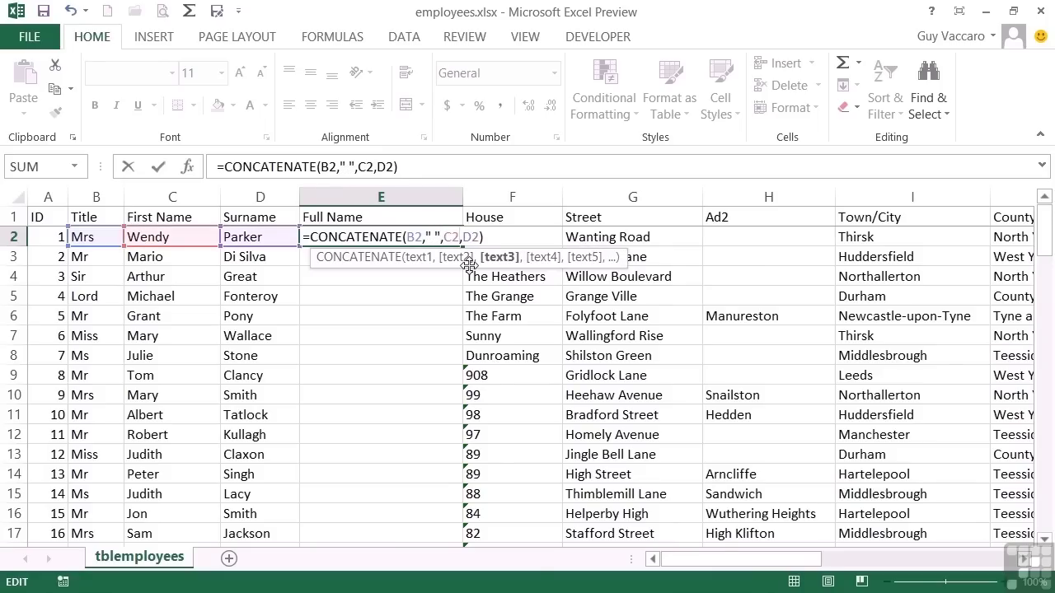
text(," )
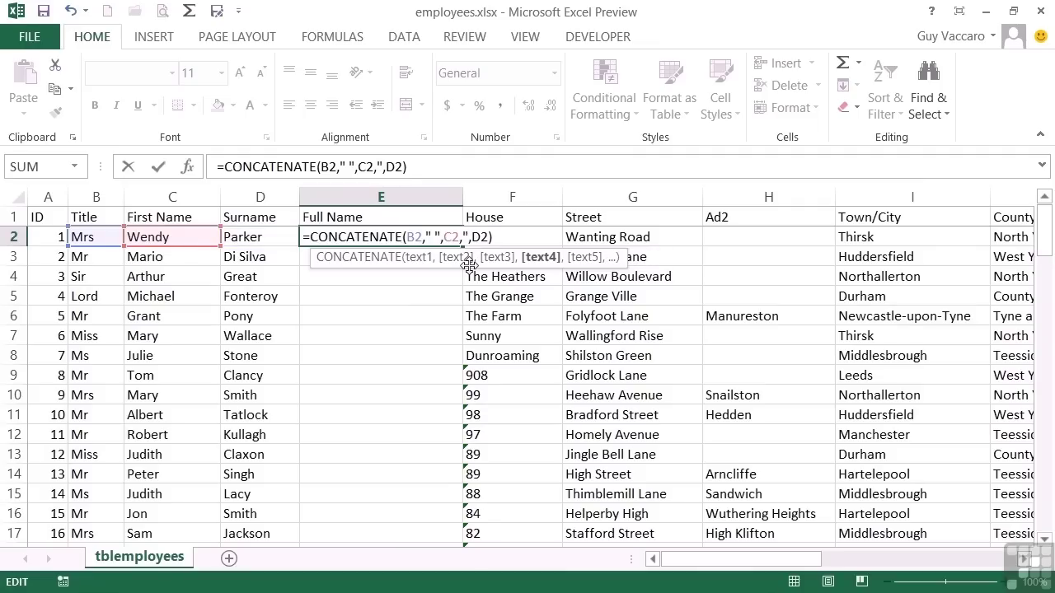
text(")
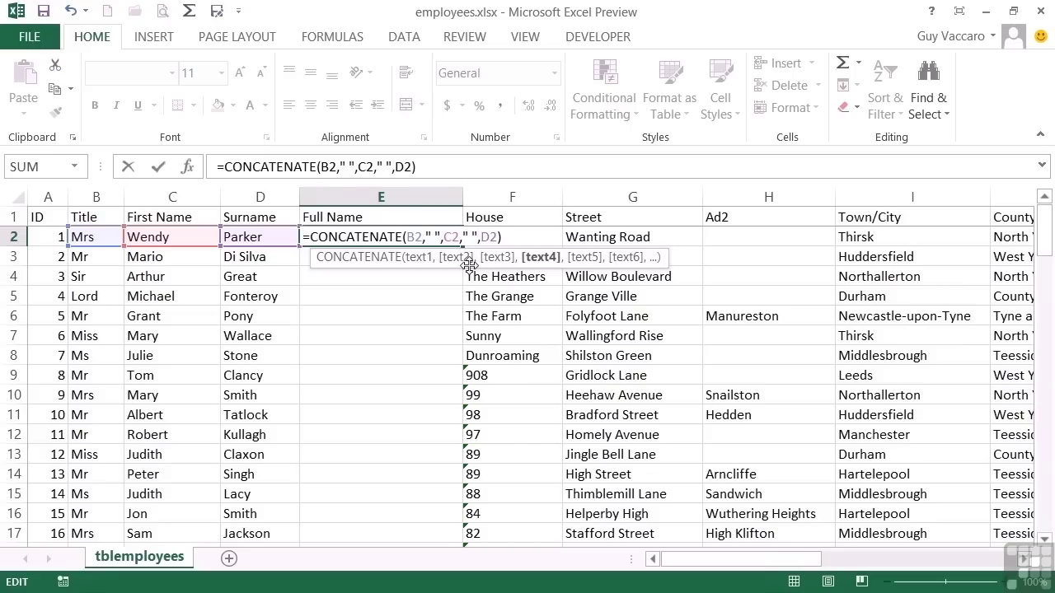
key(Return)
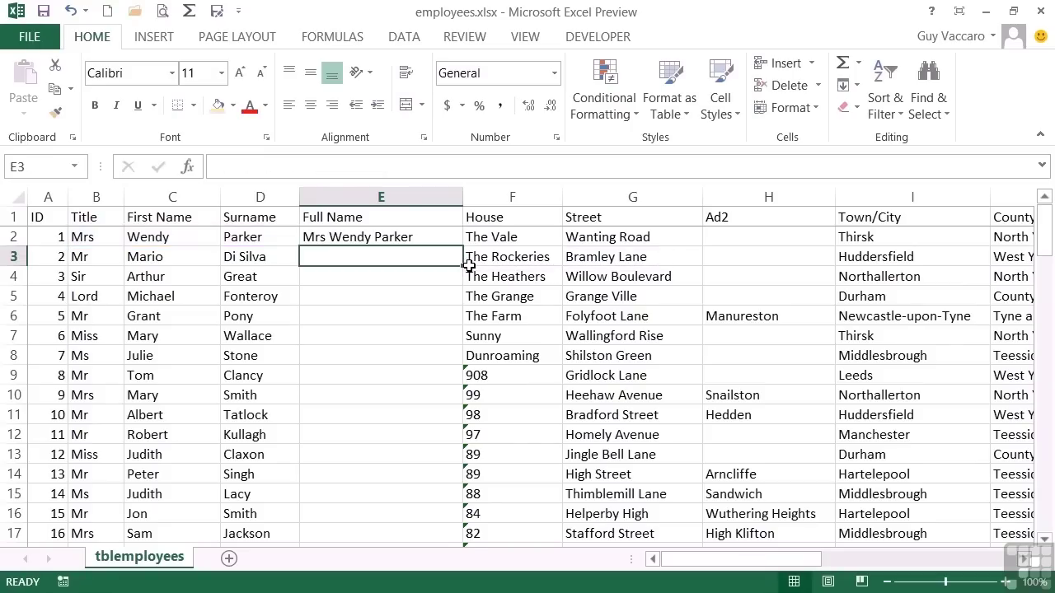
key(Up)
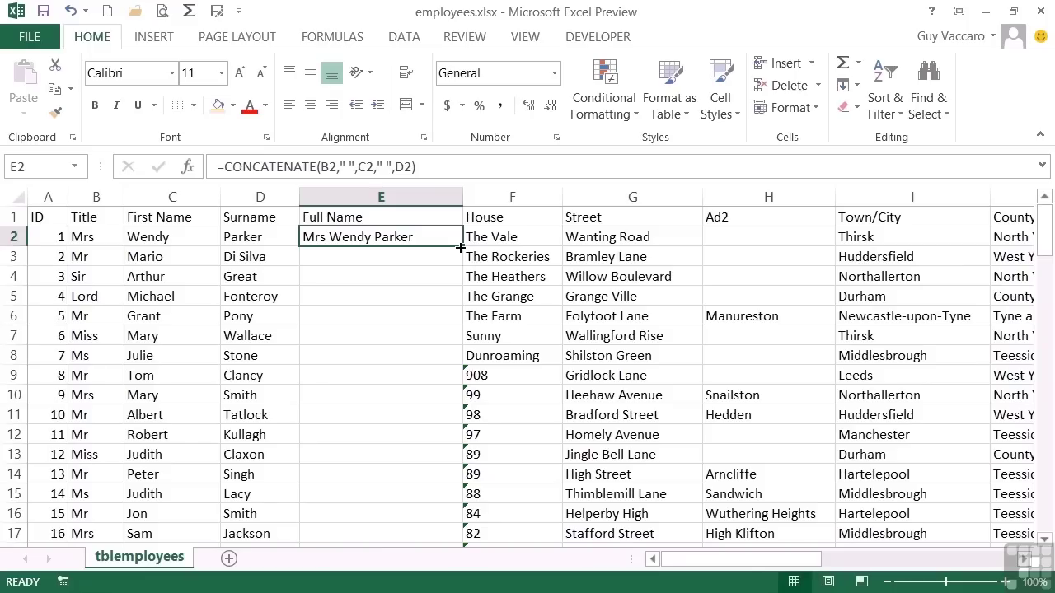
double_click(460, 246)
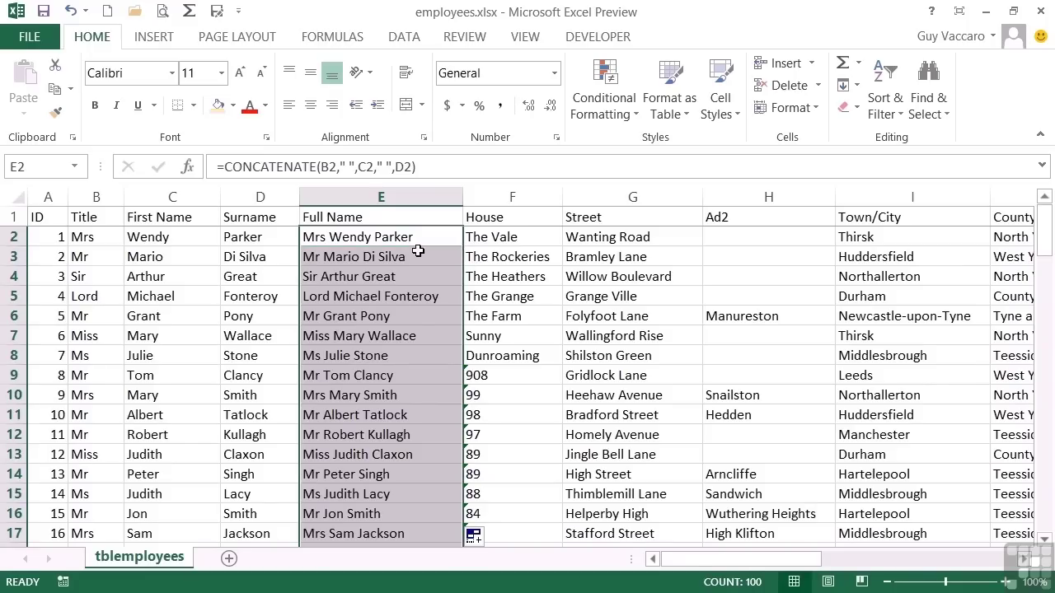
Reduce the first name to its initial by wrapping C2 as LEFT(C2) in the E2 formula, and fill the formula down the column
double_click(372, 236)
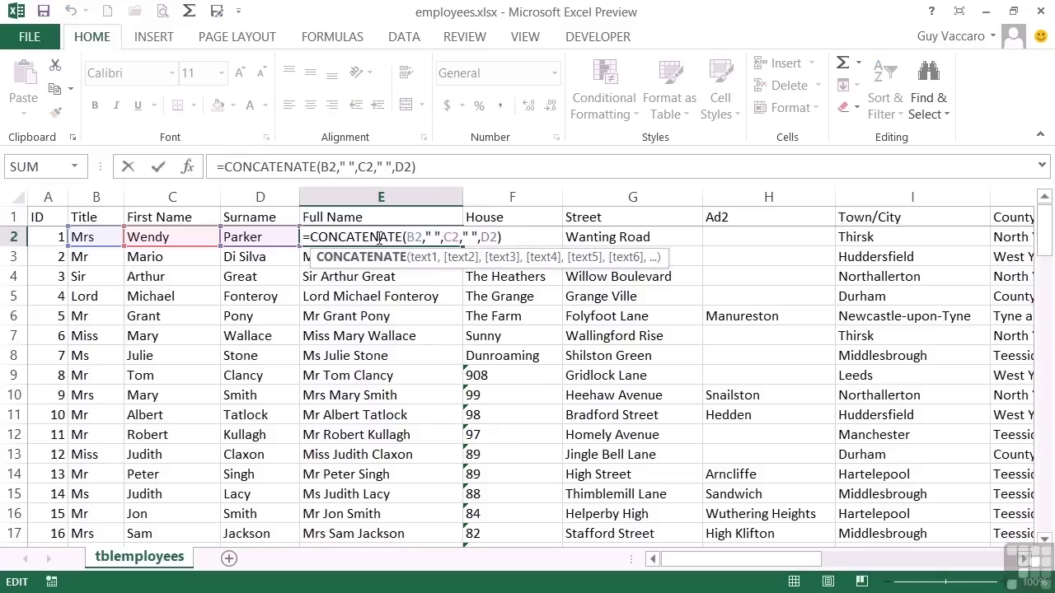
click(445, 238)
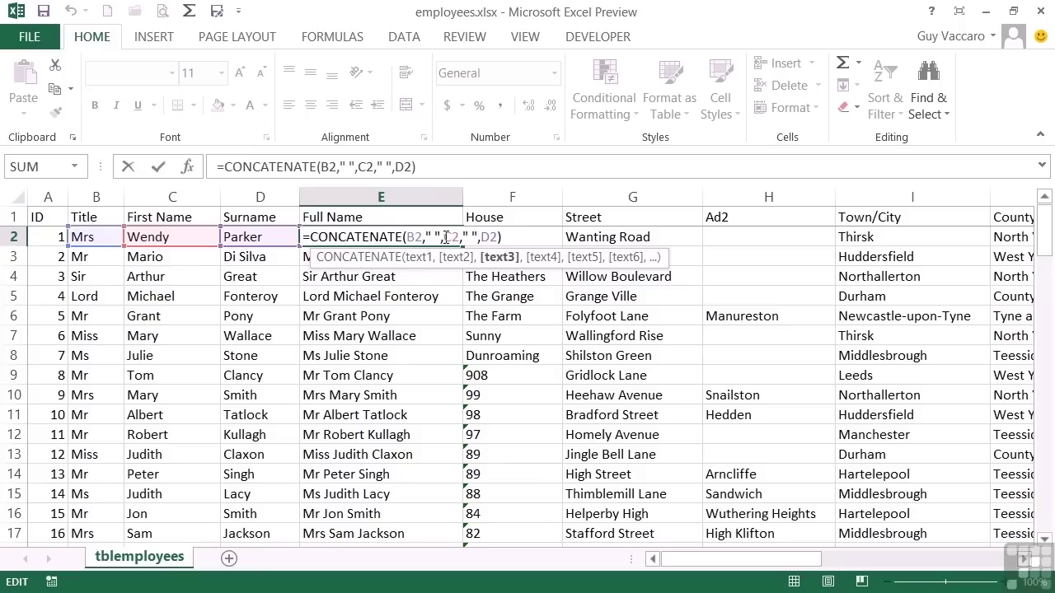
text(left)
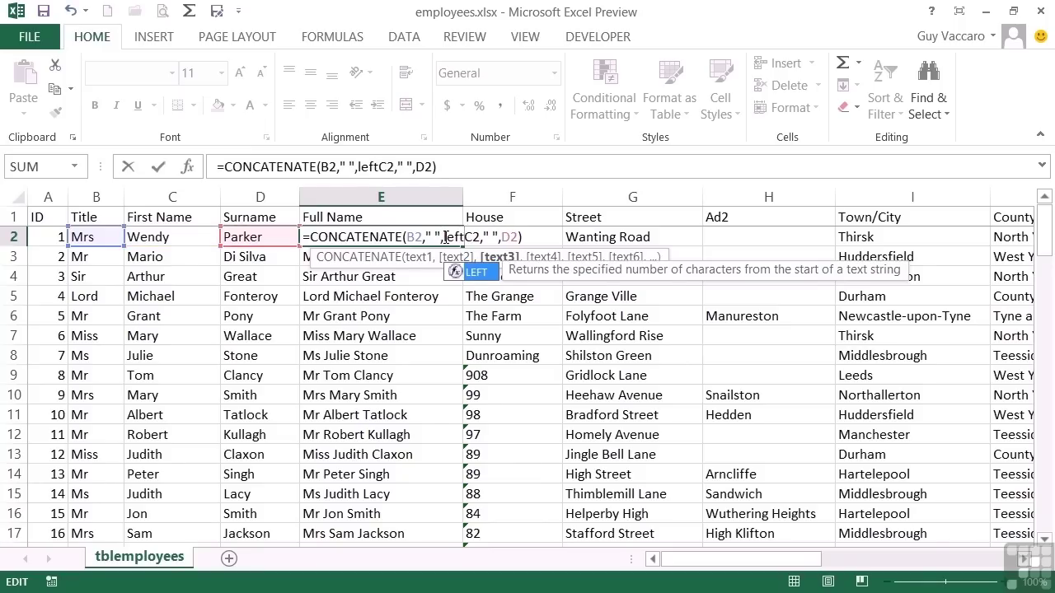
text((C2)
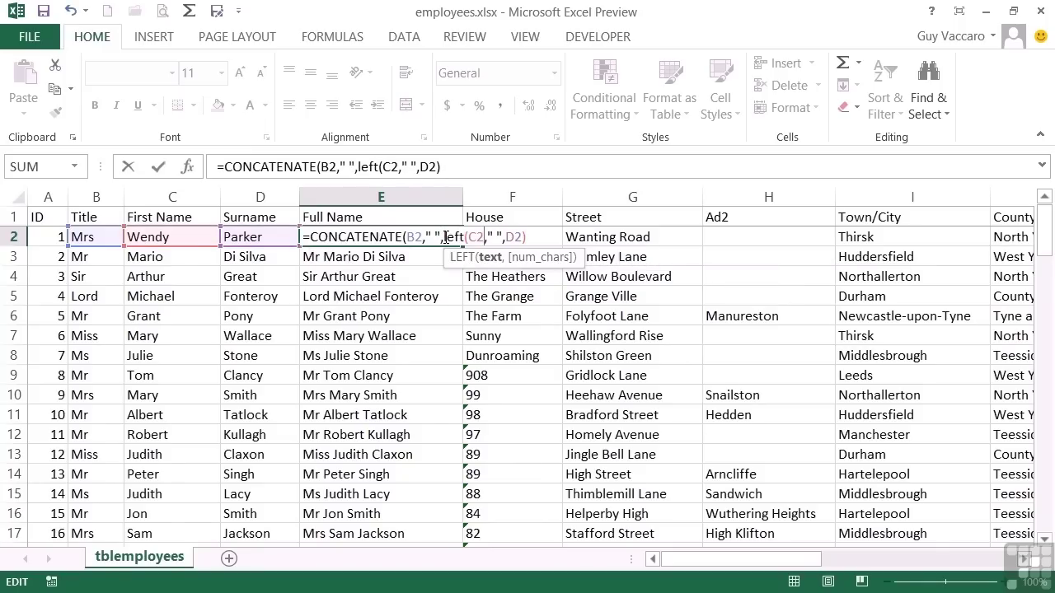
text())
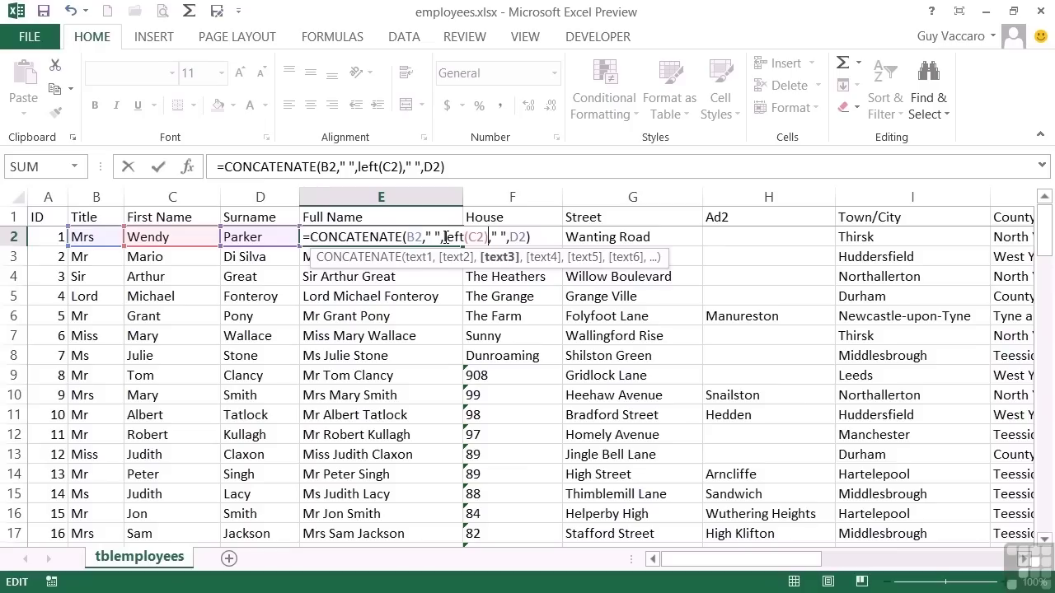
key(Return)
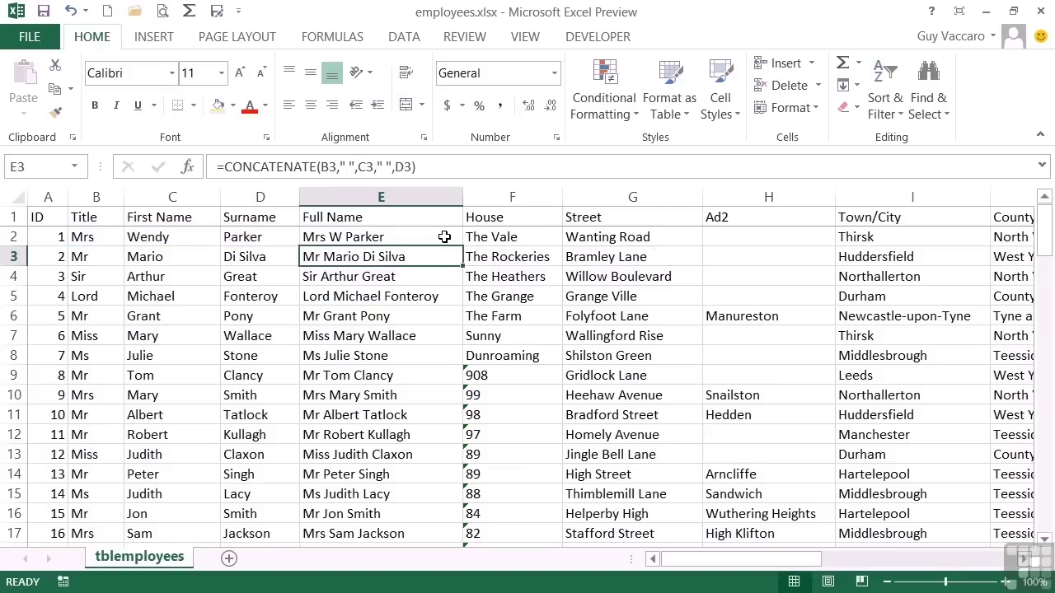
click(444, 236)
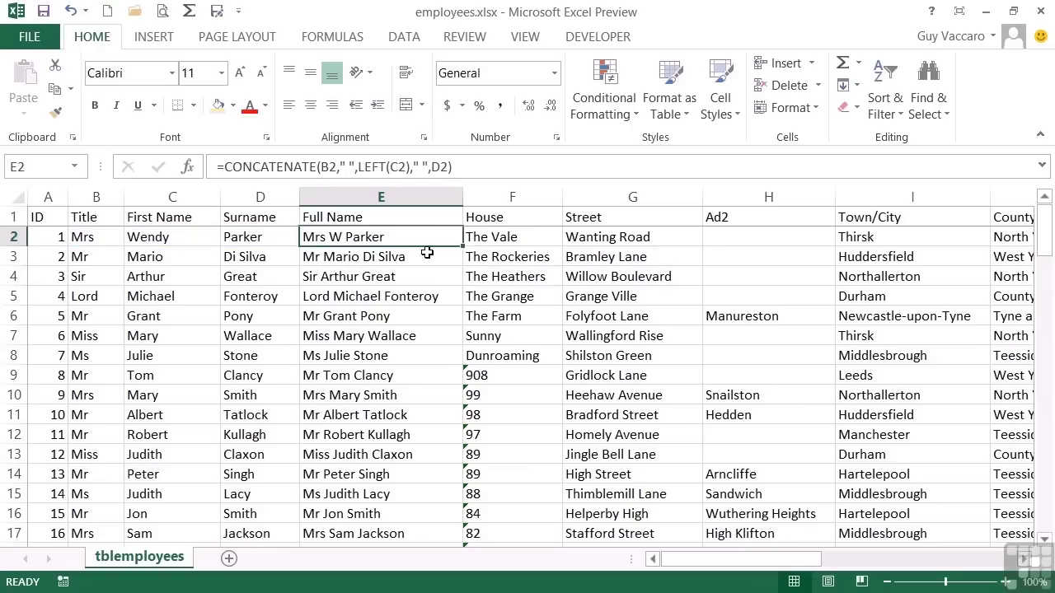
double_click(463, 247)
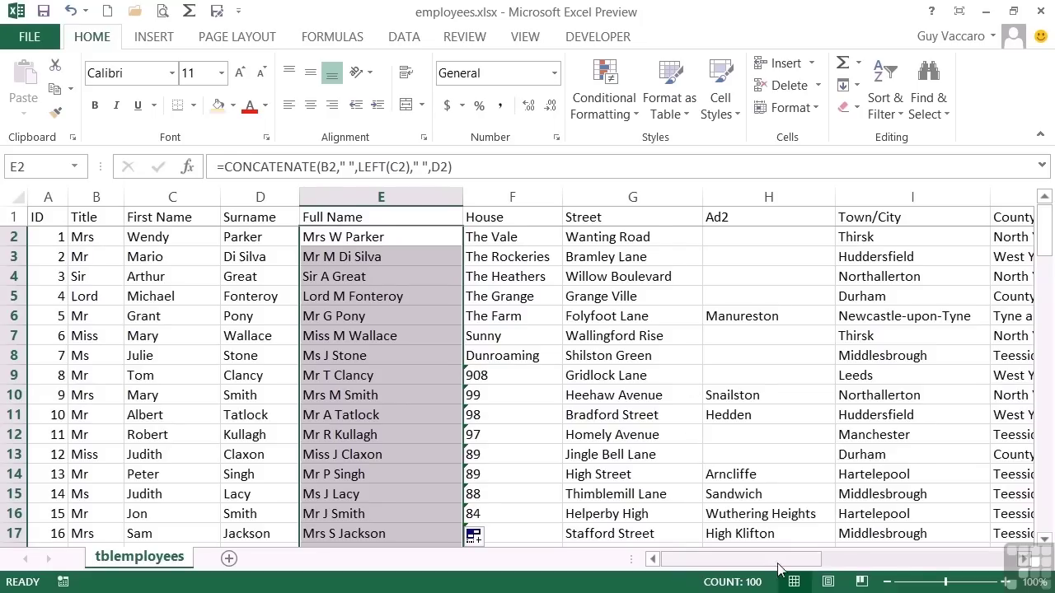
Insert a blank column before the Telephone column and head it Full Address in L1
drag(781, 569, 843, 417)
click(766, 201)
right_click(766, 203)
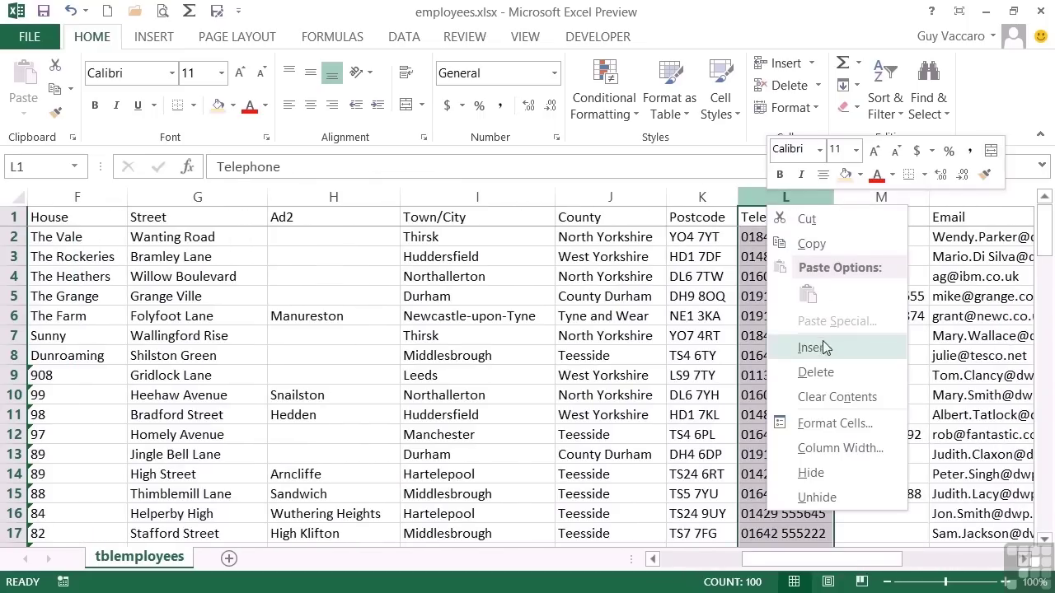
click(826, 350)
click(769, 216)
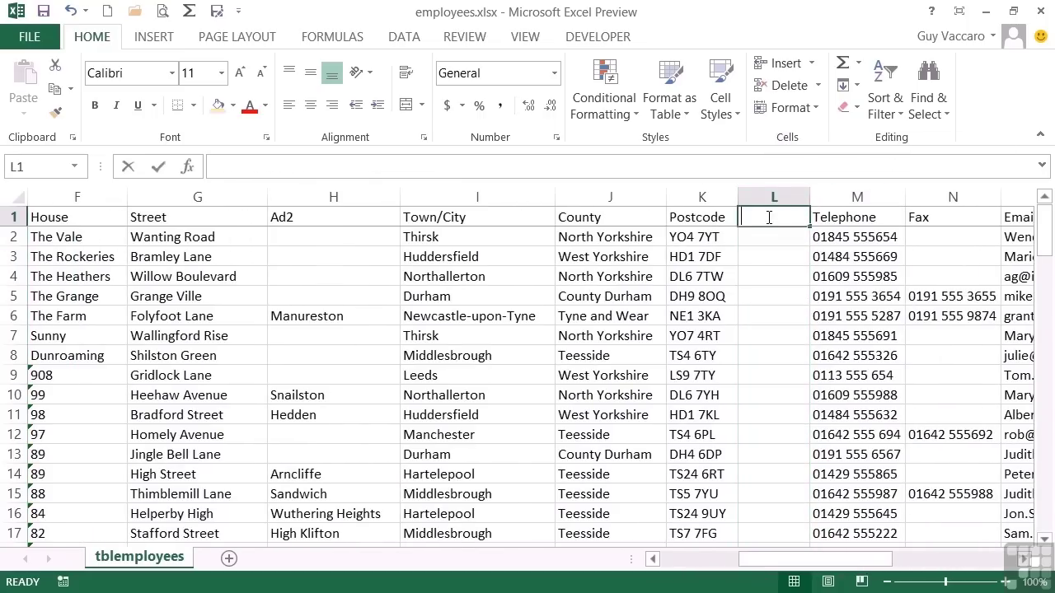
text(Full Address)
key(Return)
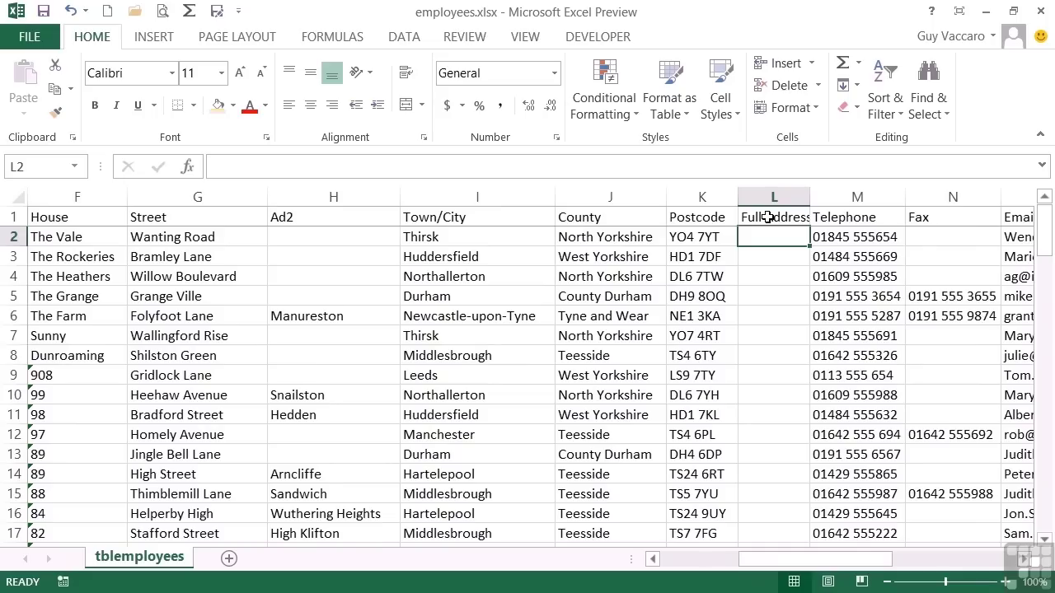
Enter the formula =F2&" "&G2&" " &H2&" "&I2&" "&J2&" "&K2 in L2 to join the address parts with spaces
text(=)
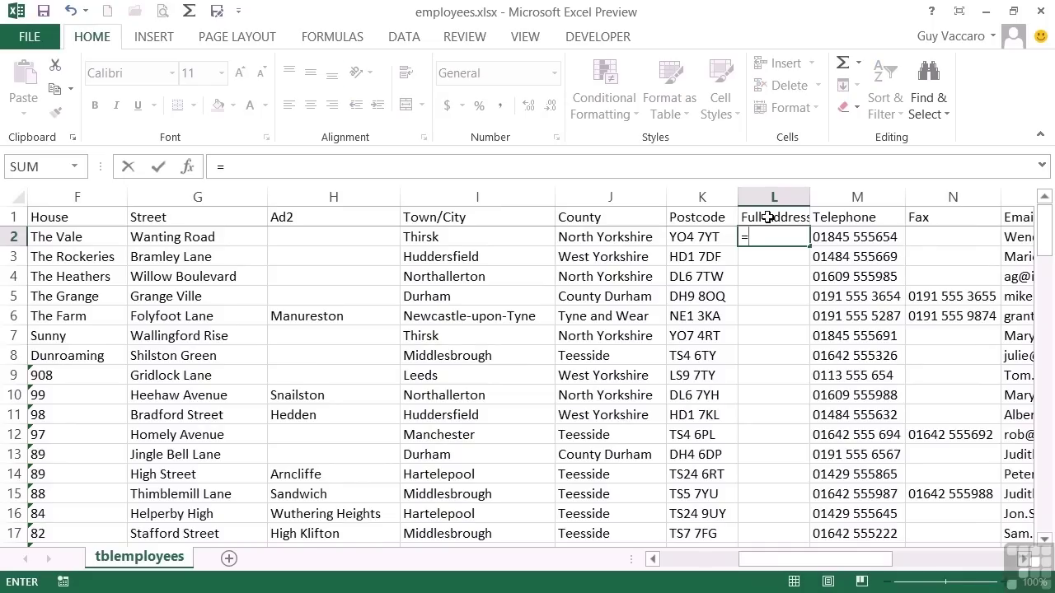
click(92, 236)
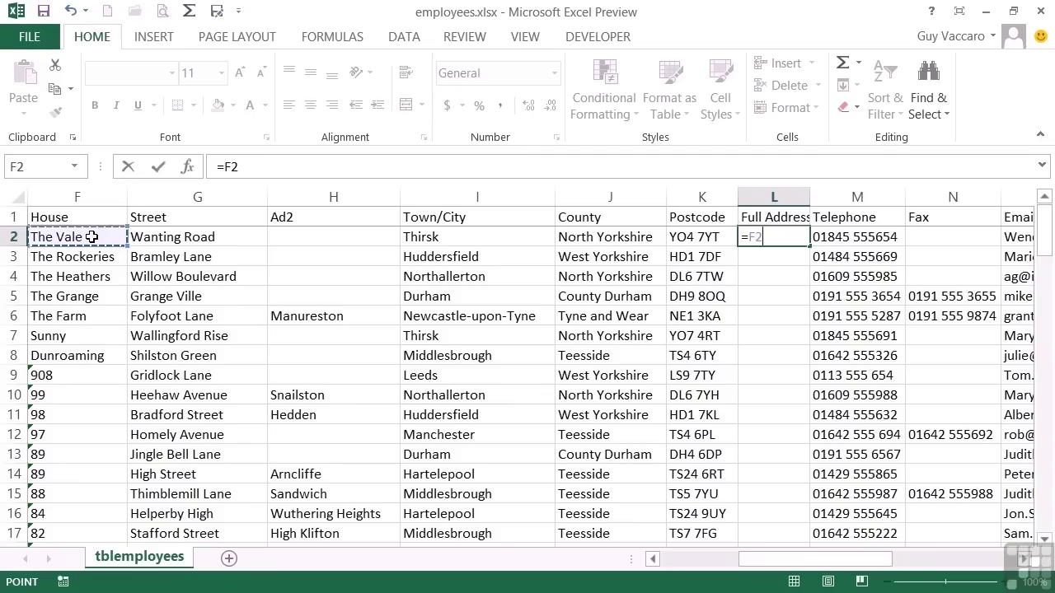
text(&)
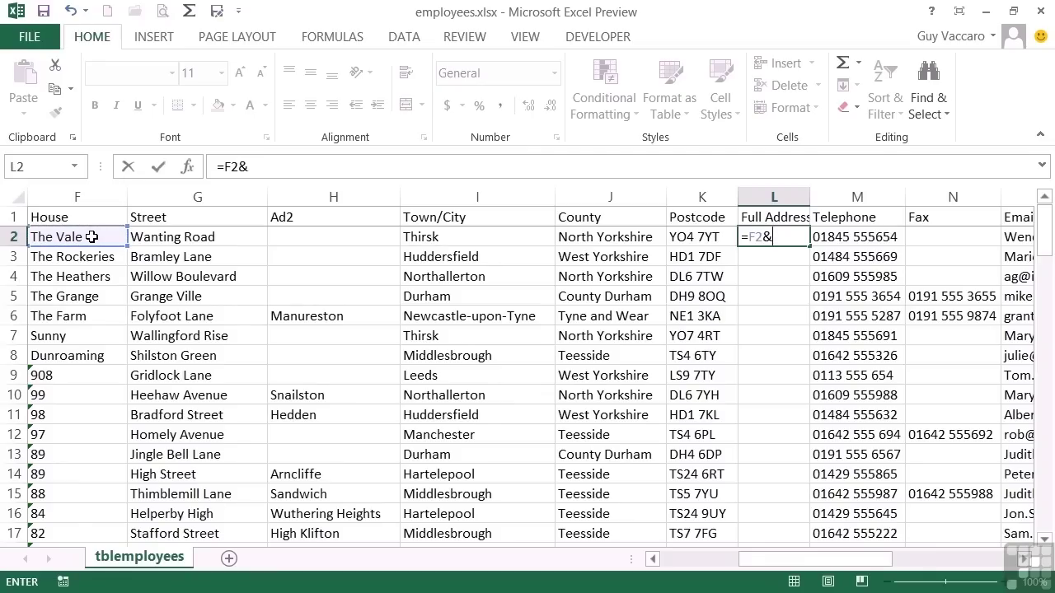
text(" "&)
click(227, 236)
text(&" " &)
click(292, 238)
text(&" "&)
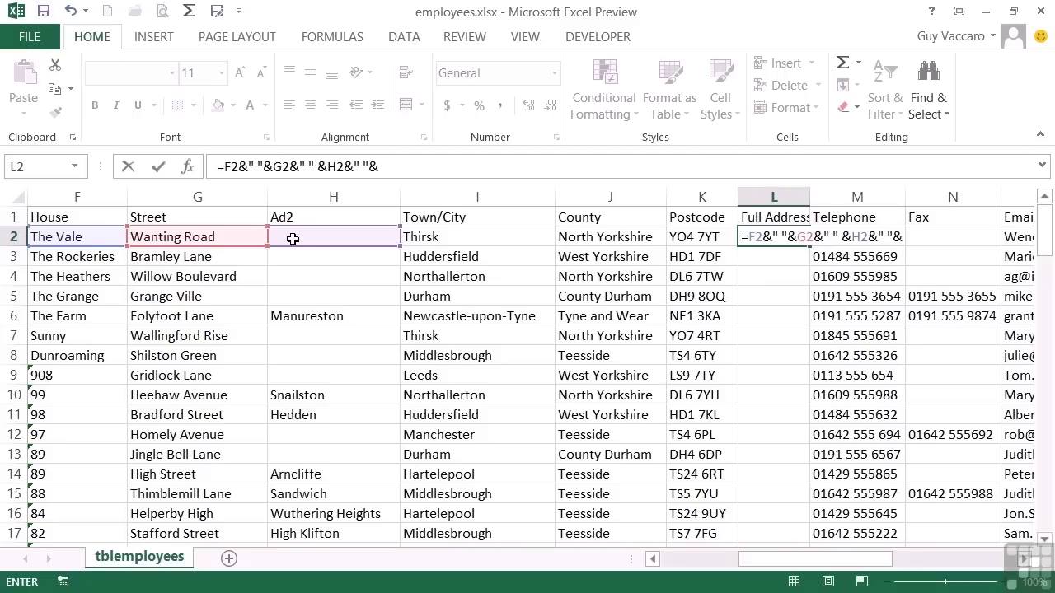
click(431, 240)
text(&" "&)
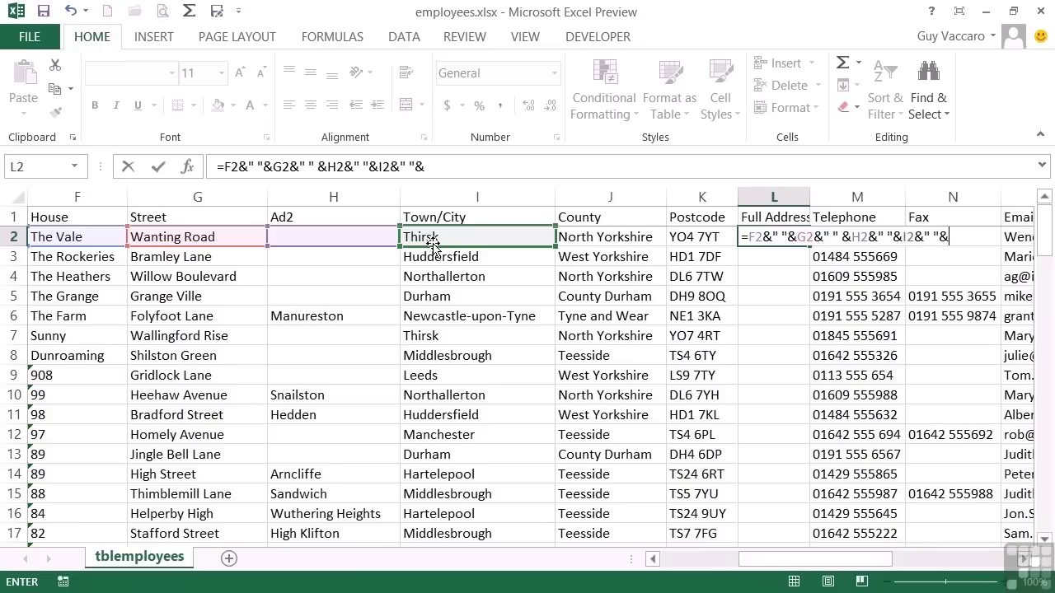
click(583, 234)
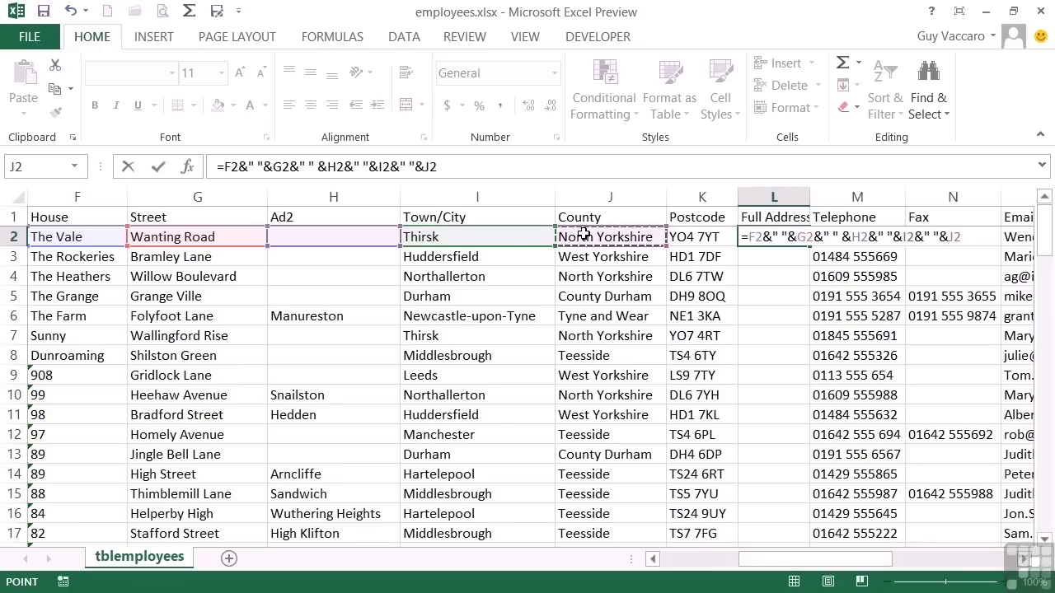
text(&" )
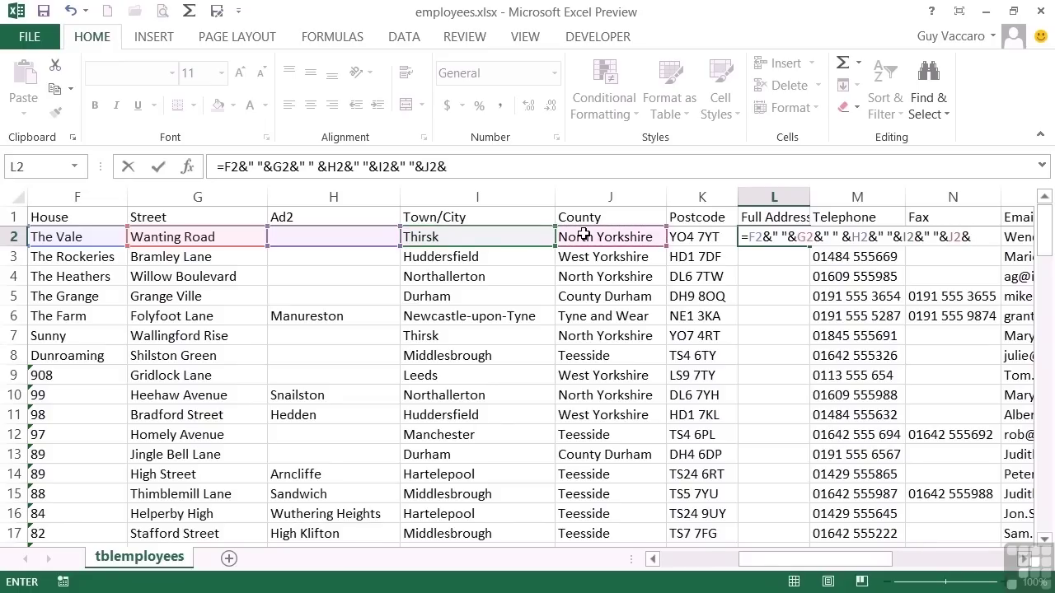
text("&)
click(718, 234)
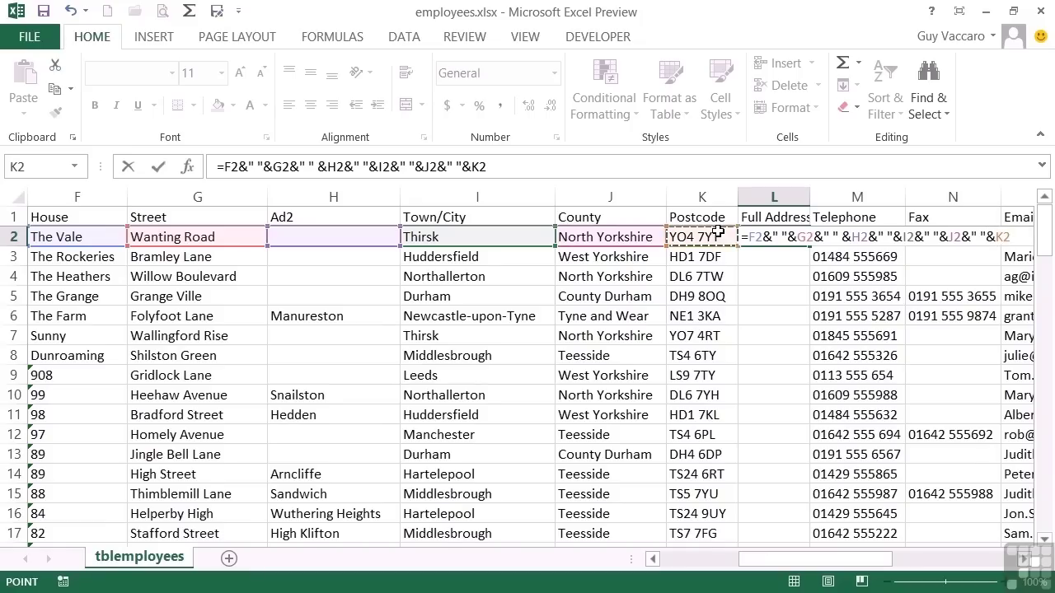
key(Return)
Auto-fit the Full Address column to the L2 result and fill the formula down the column
key(Up)
double_click(811, 197)
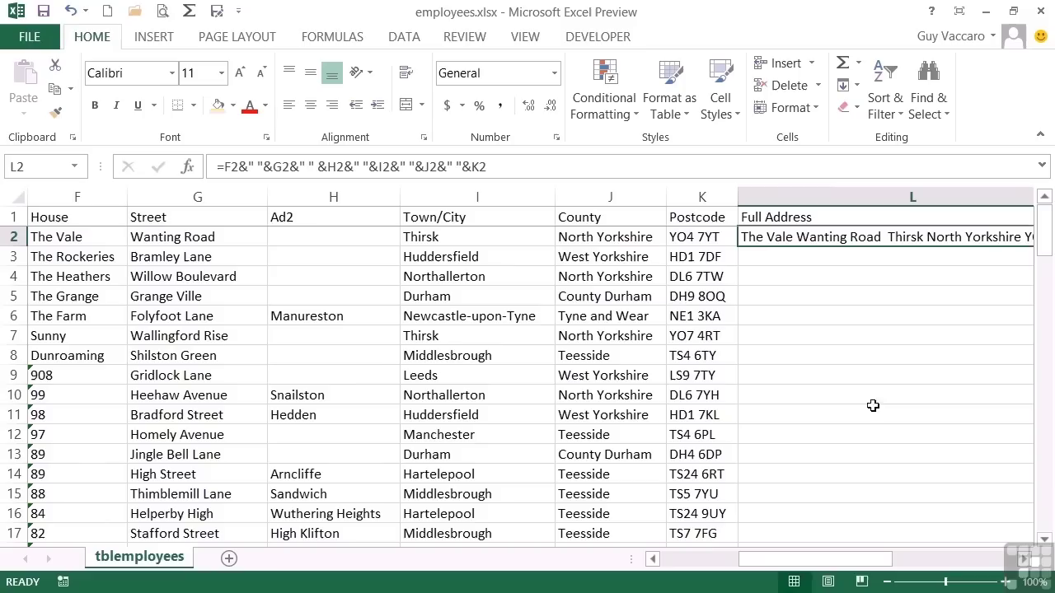
click(1024, 558)
click(1024, 559)
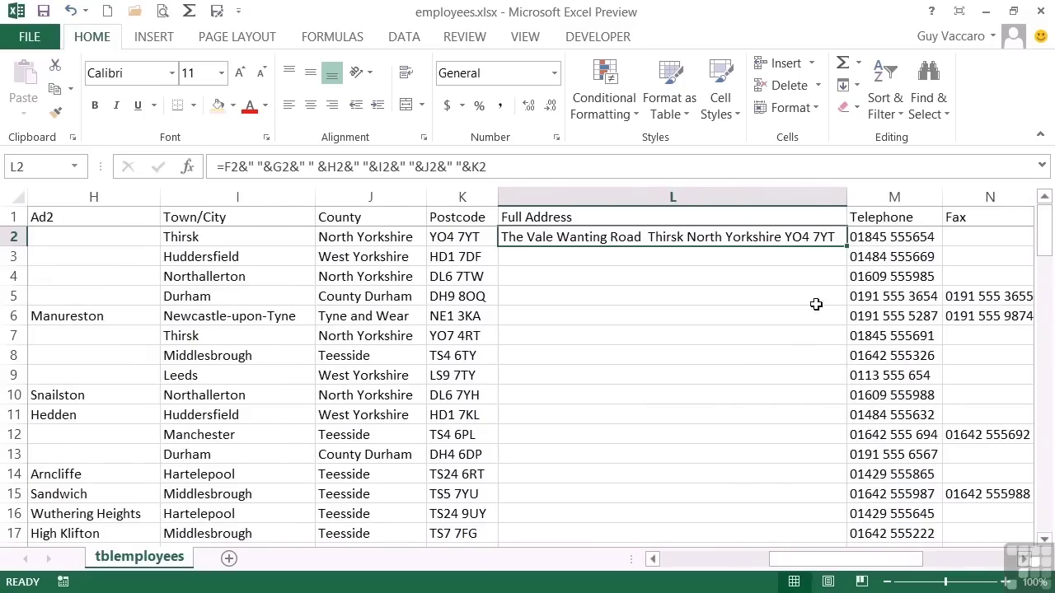
double_click(846, 246)
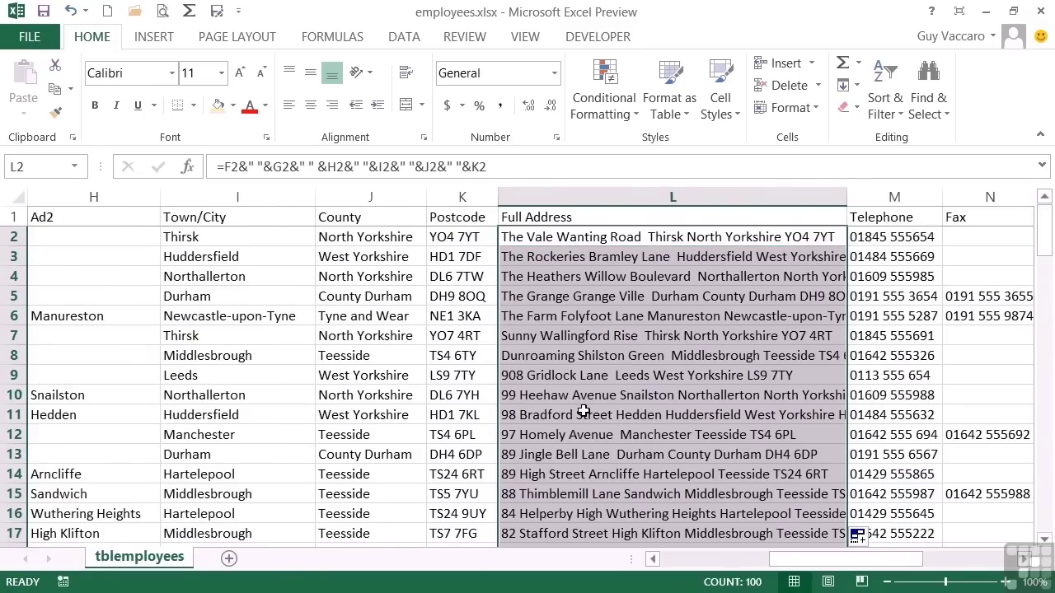
scroll(584, 410, down, 8)
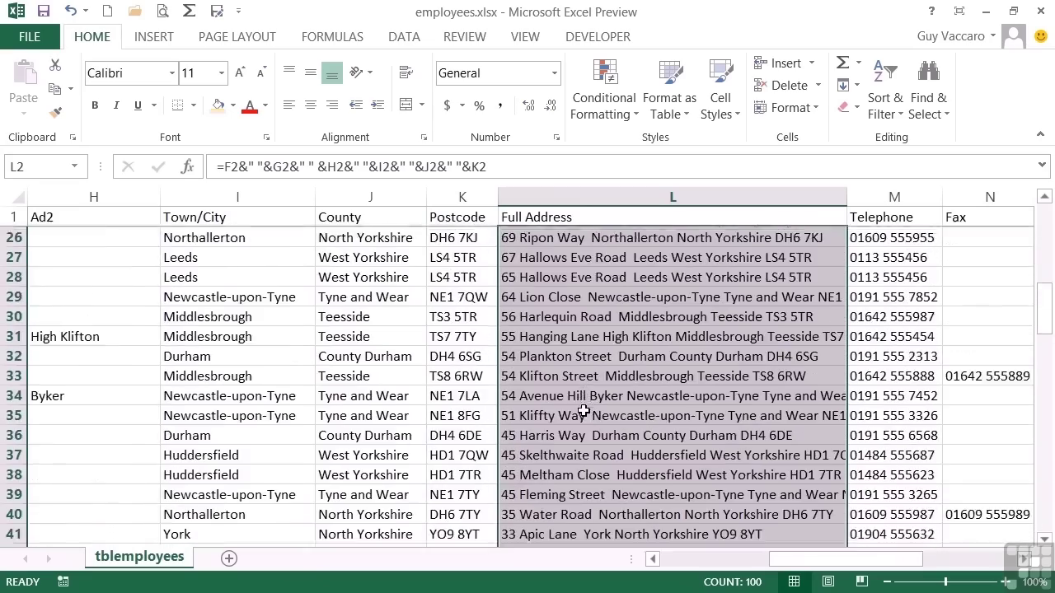
scroll(583, 410, down, 2)
scroll(583, 411, up, 10)
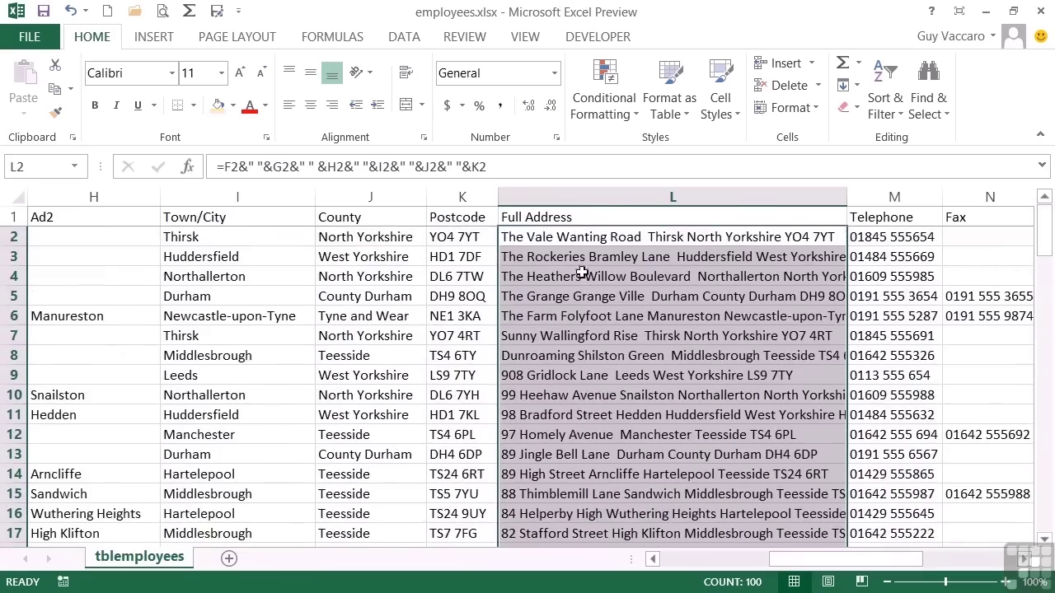
Examine the ampersand operators in the L2 Full Address formula, leaving the formula as it is
click(589, 241)
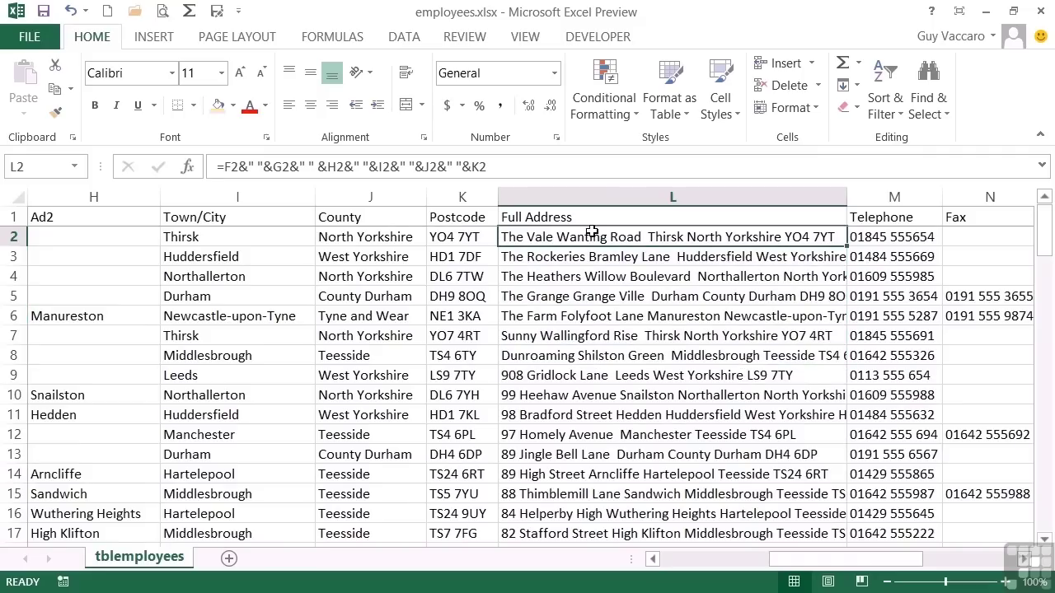
double_click(592, 237)
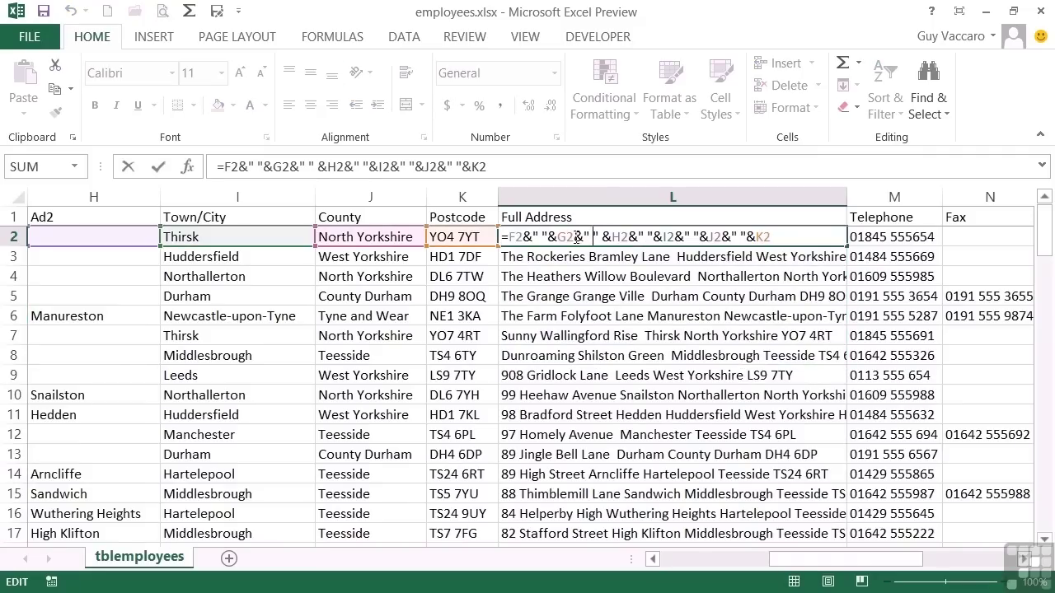
drag(575, 238, 583, 238)
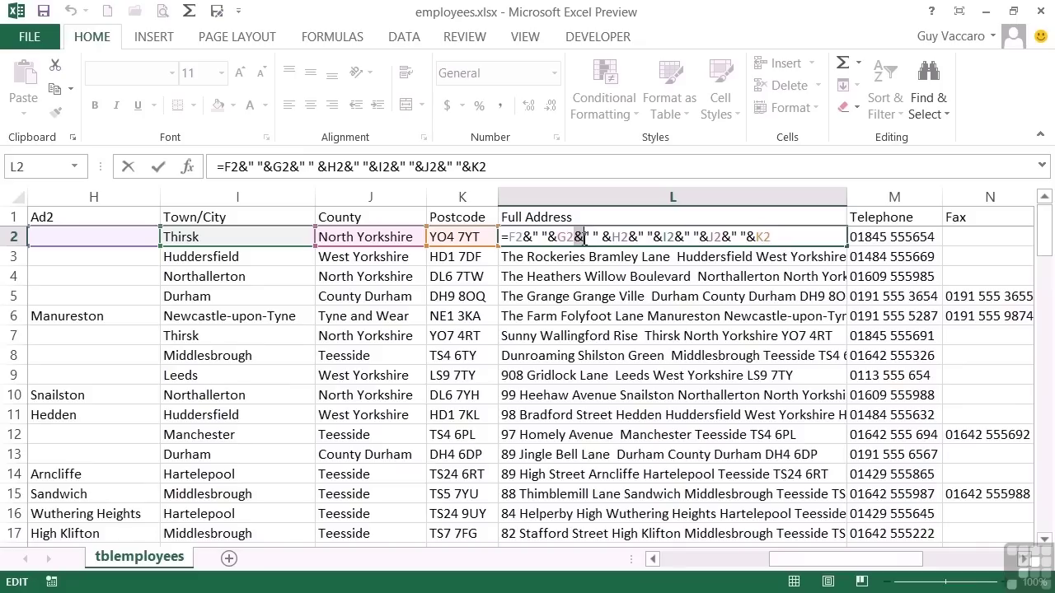
key(Return)
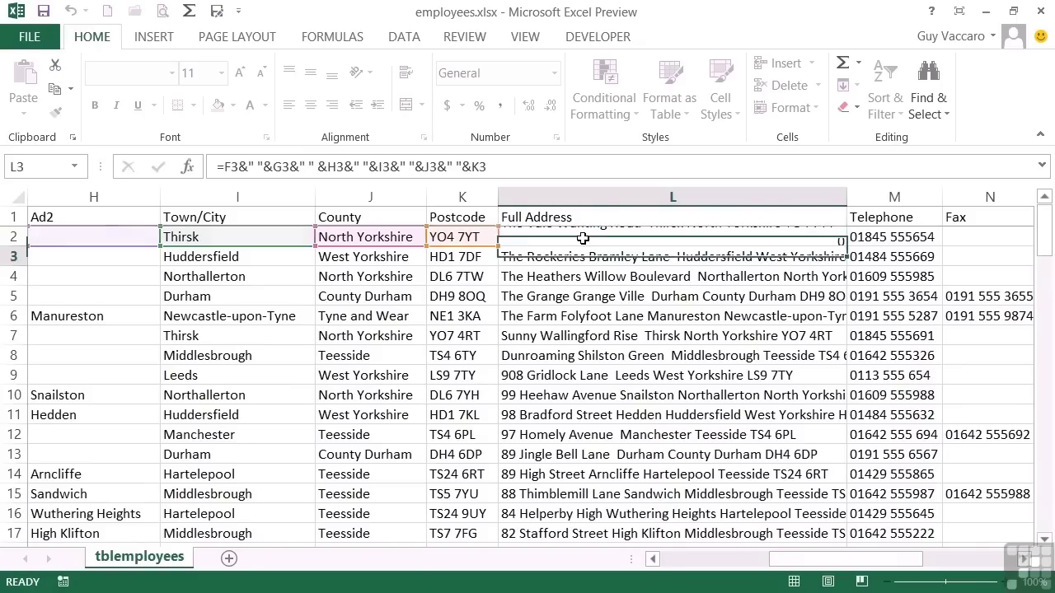
Review the CONCATENATE formula in E2 of the Full Name column for comparison, without editing it
key(Up)
key(Left)
key(Left)
key(Left)
key(Left)
key(Left)
key(Left)
key(Left)
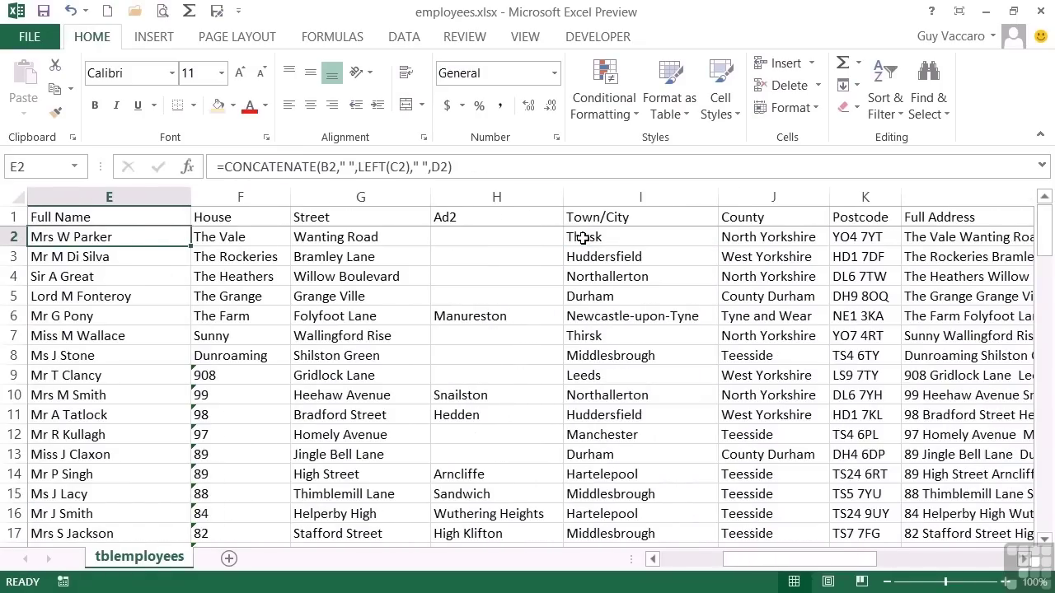
double_click(126, 236)
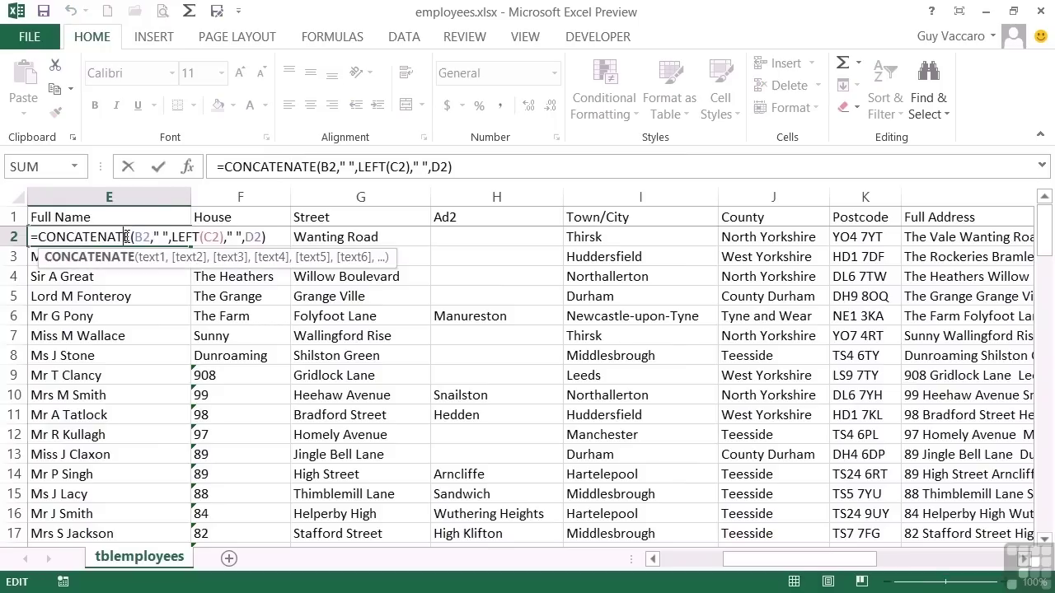
key(Return)
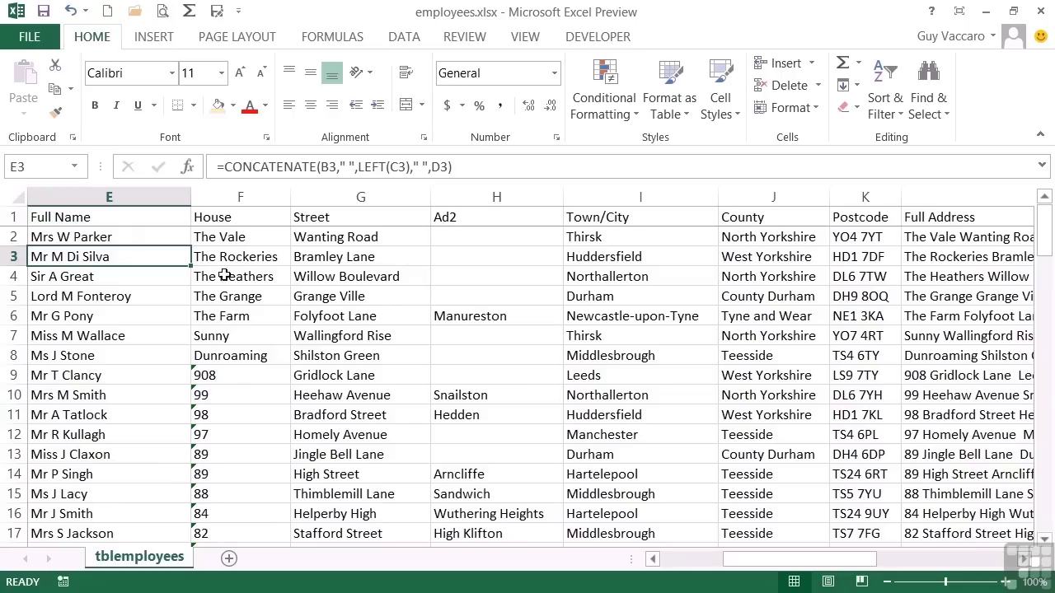
Insert a blank column before the House column and head it Macdonalds in F1
click(261, 197)
right_click(262, 196)
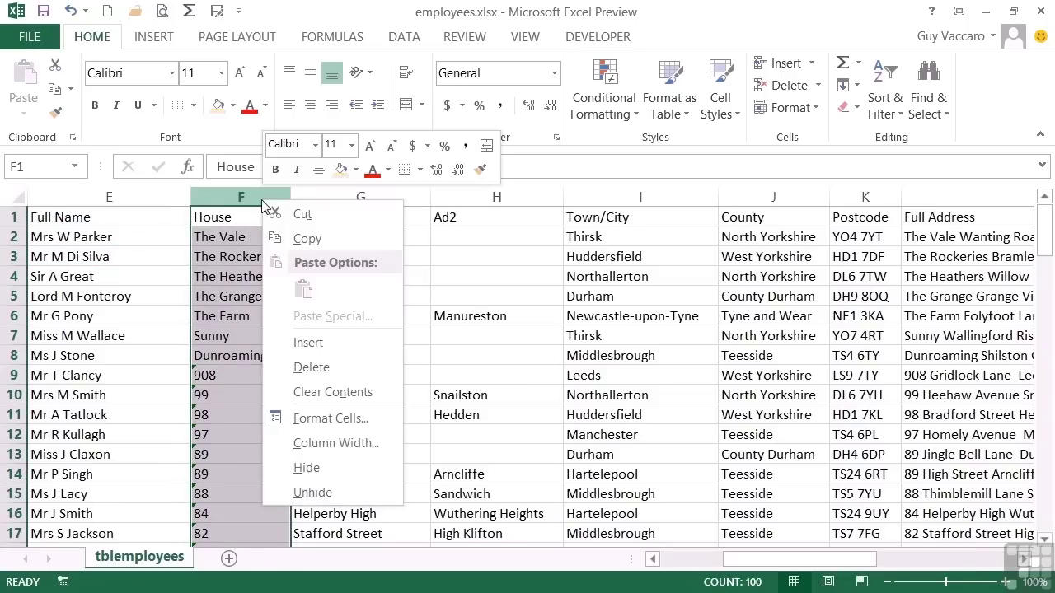
click(320, 348)
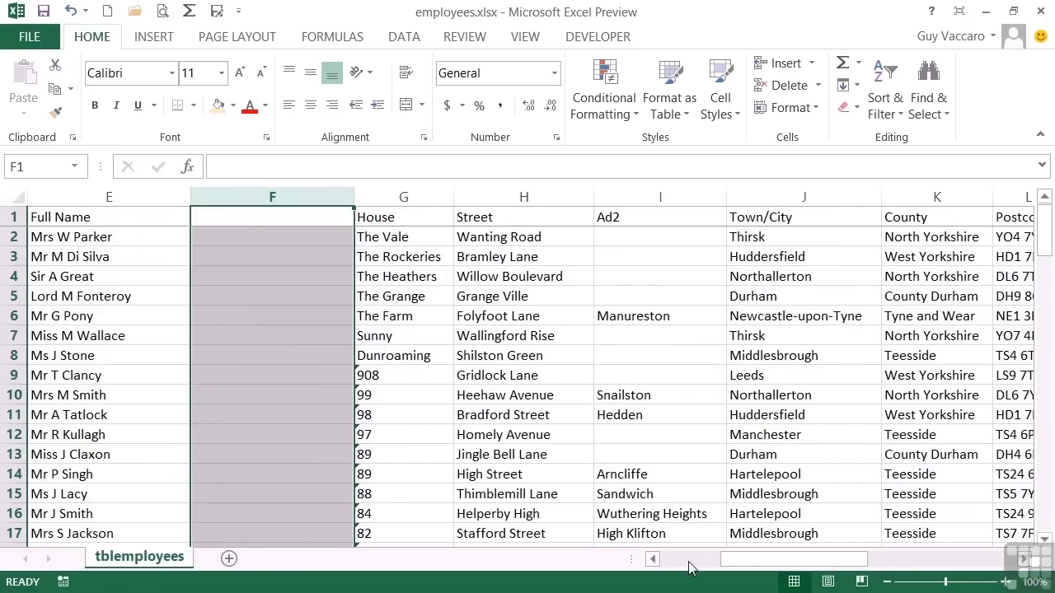
click(689, 560)
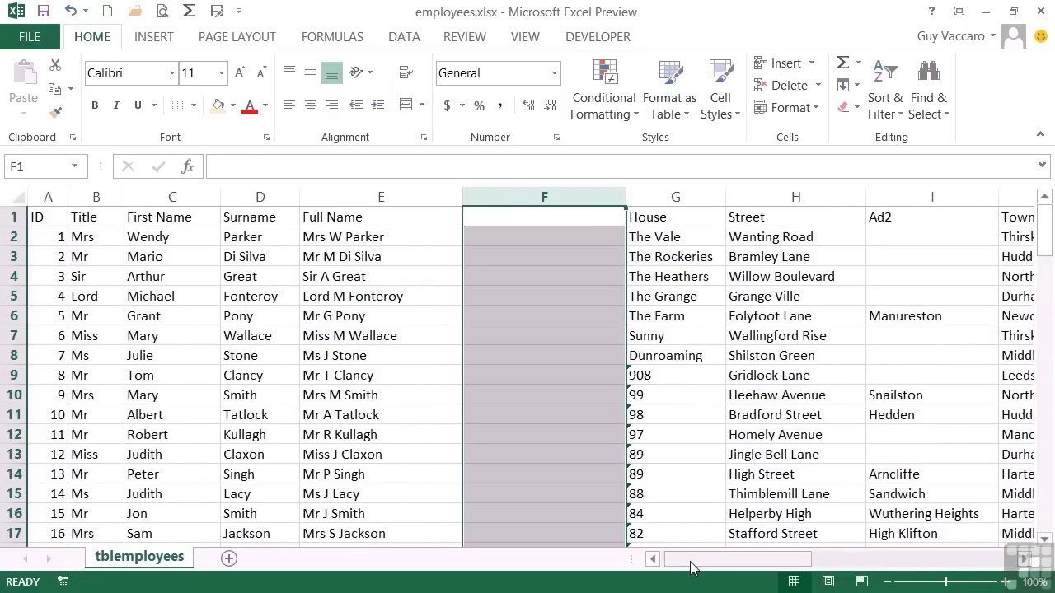
click(498, 216)
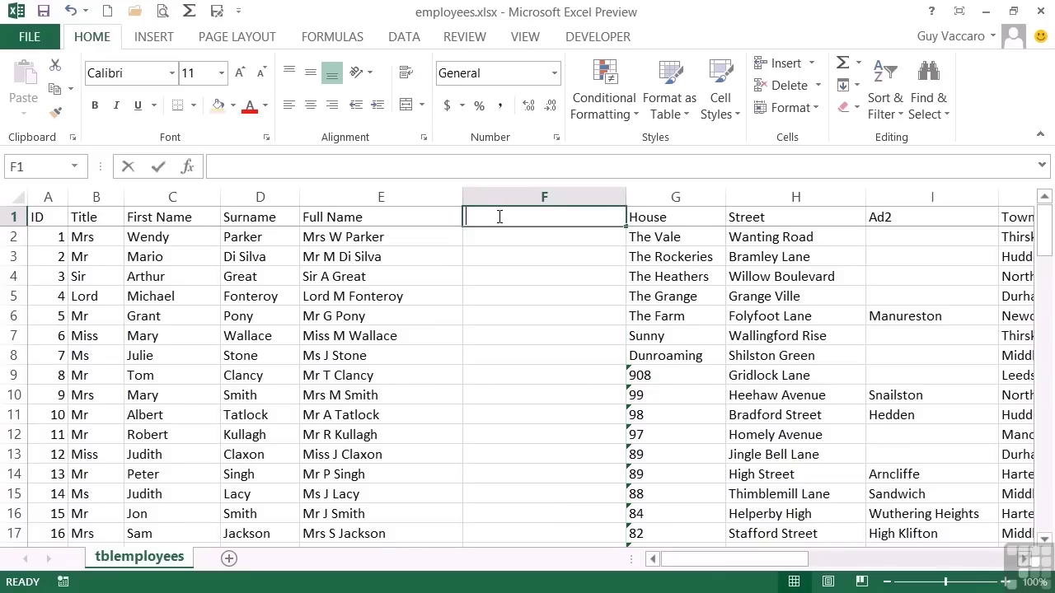
text(Macdonalds)
key(Return)
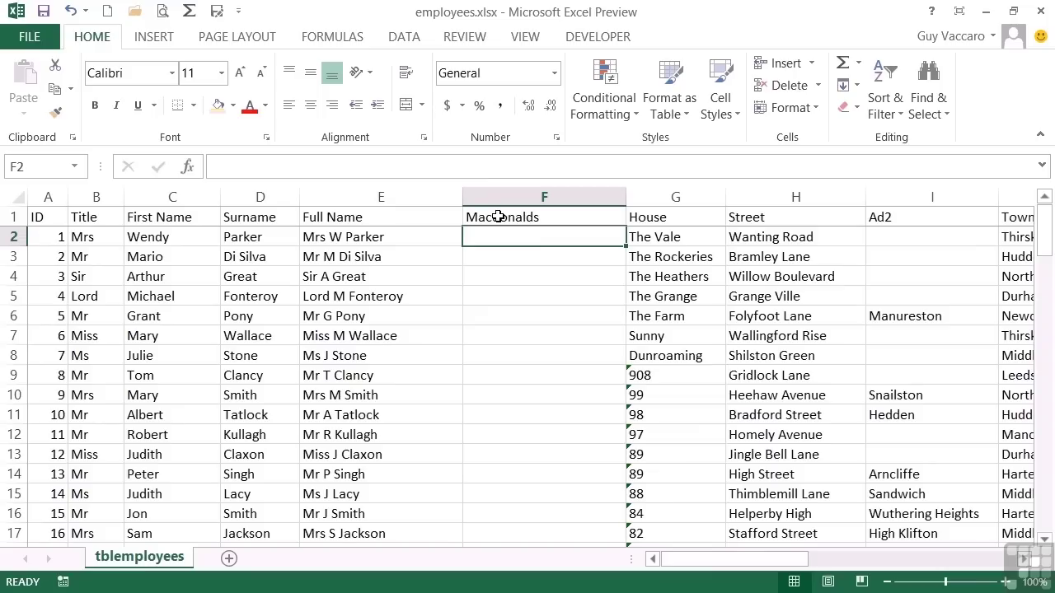
text(=left)
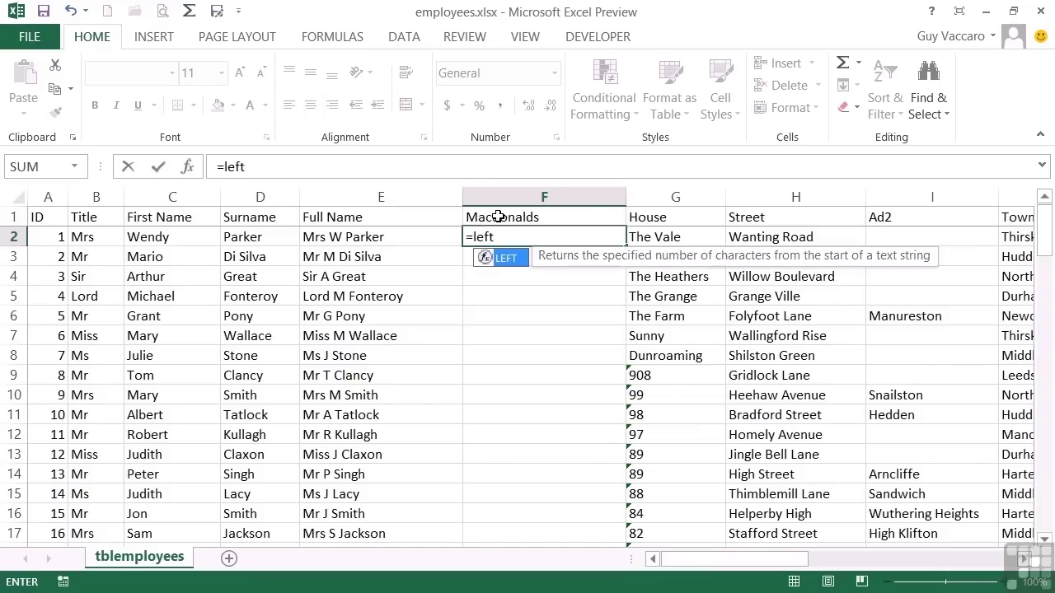
text(()
click(205, 236)
text())
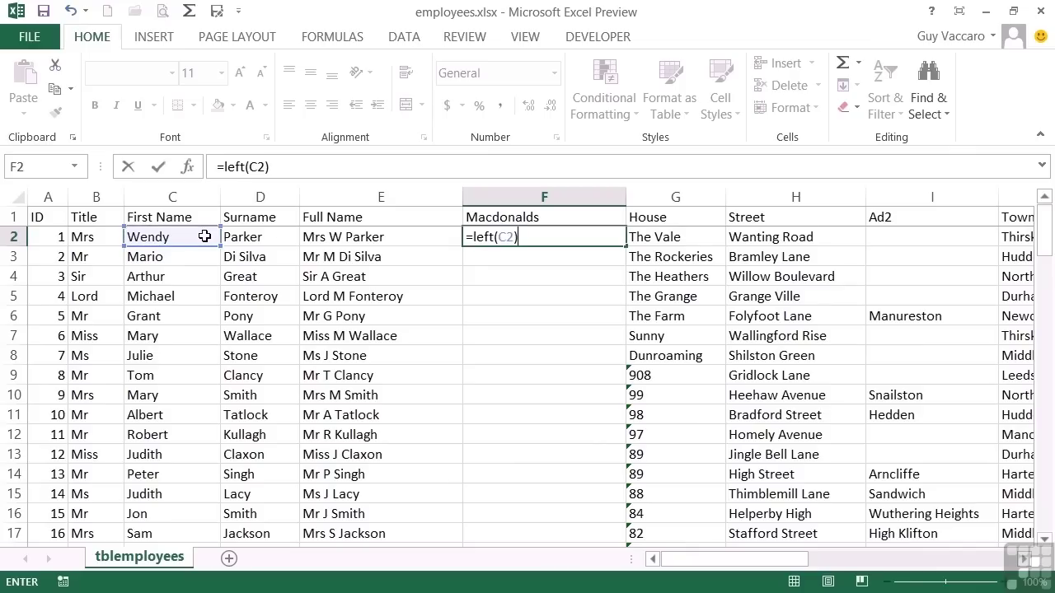
text(&"."&)
click(237, 236)
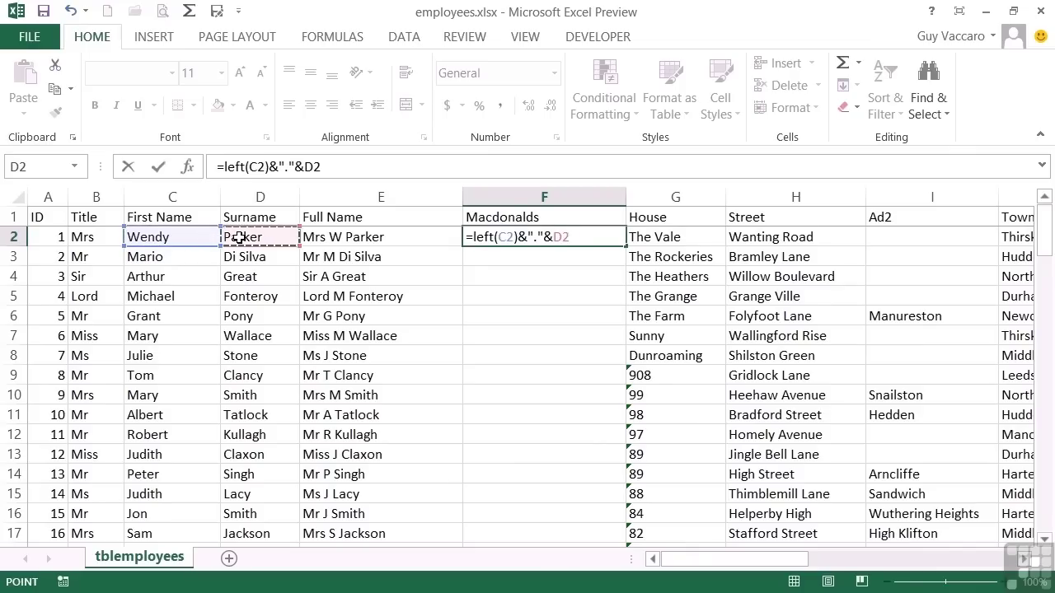
text(&")
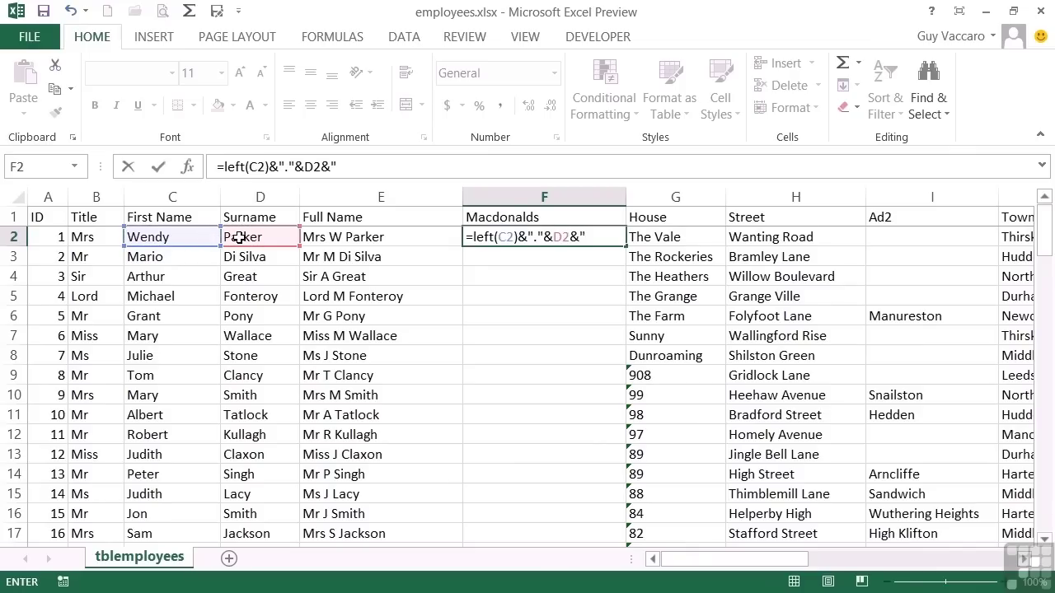
text(."&)
drag(791, 565, 883, 466)
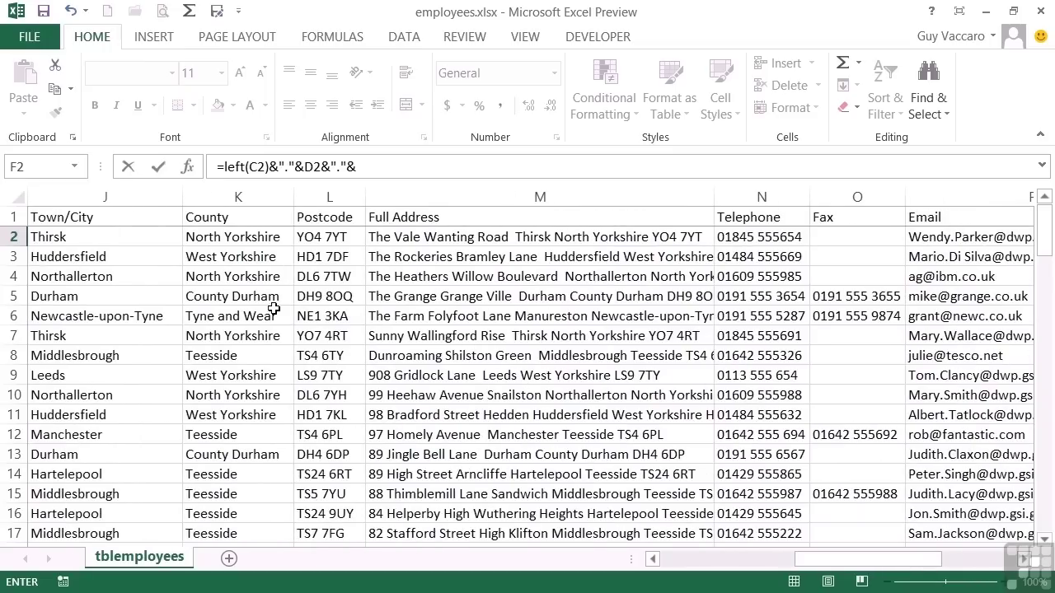
click(147, 237)
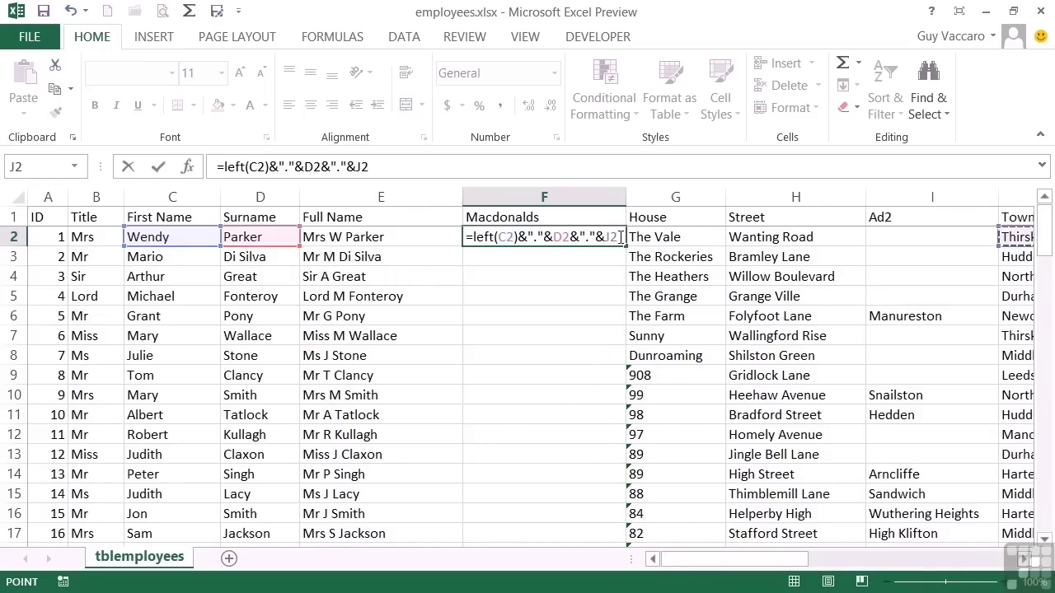
text("@macdo)
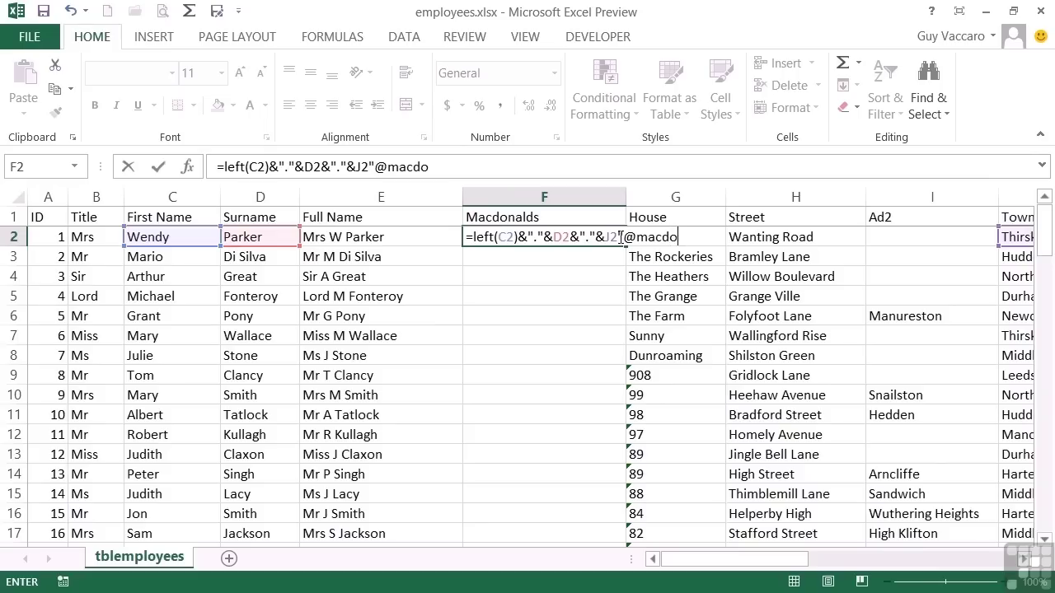
text(nalds.com")
key(Return)
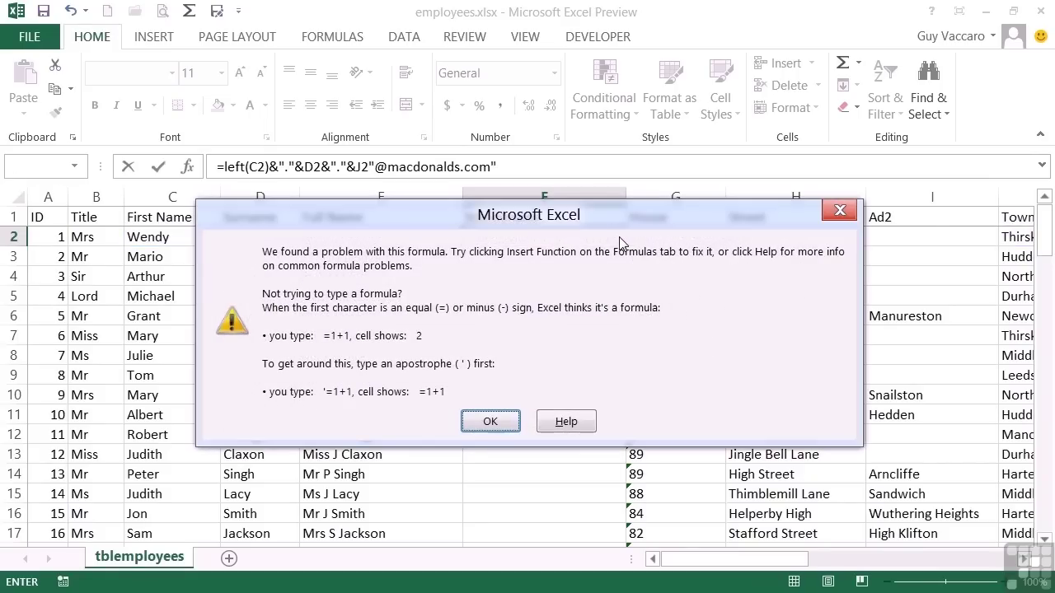
click(500, 427)
click(618, 238)
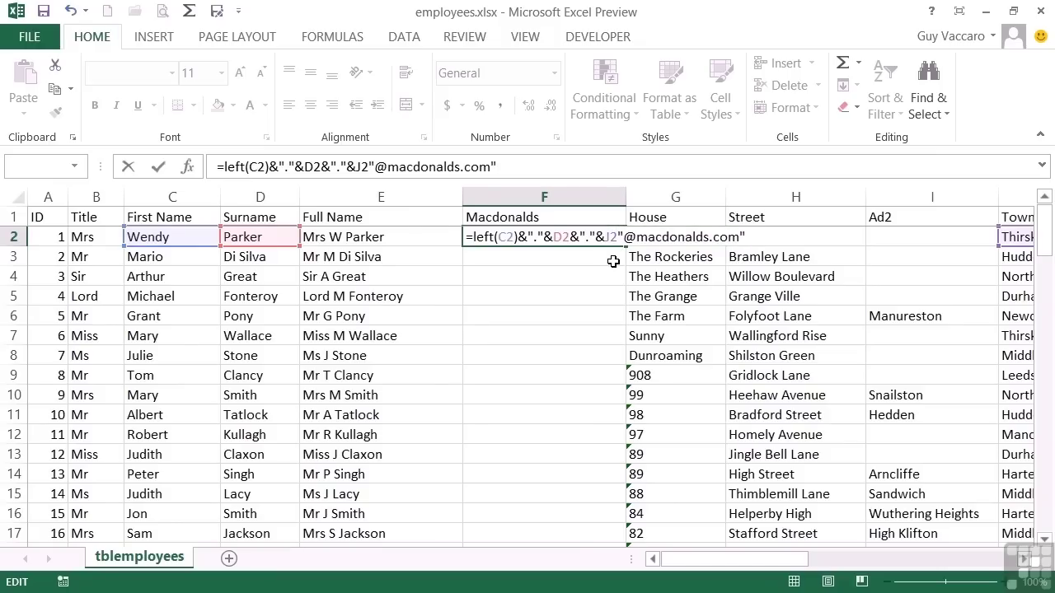
text(&)
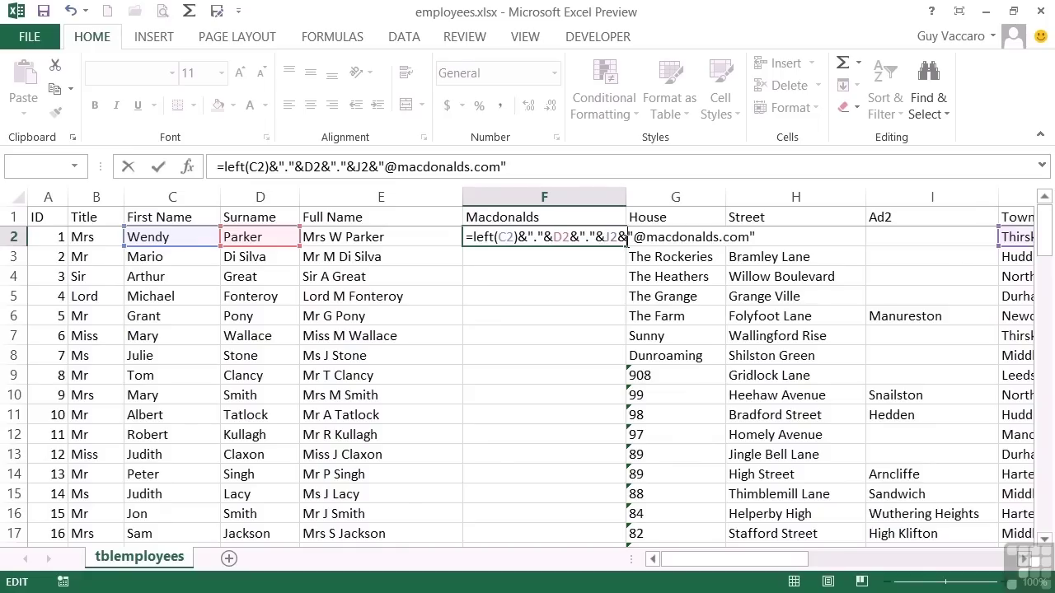
key(Return)
Fill the F2 formula down the Macdonalds column and auto-fit the column width to its contents
key(Up)
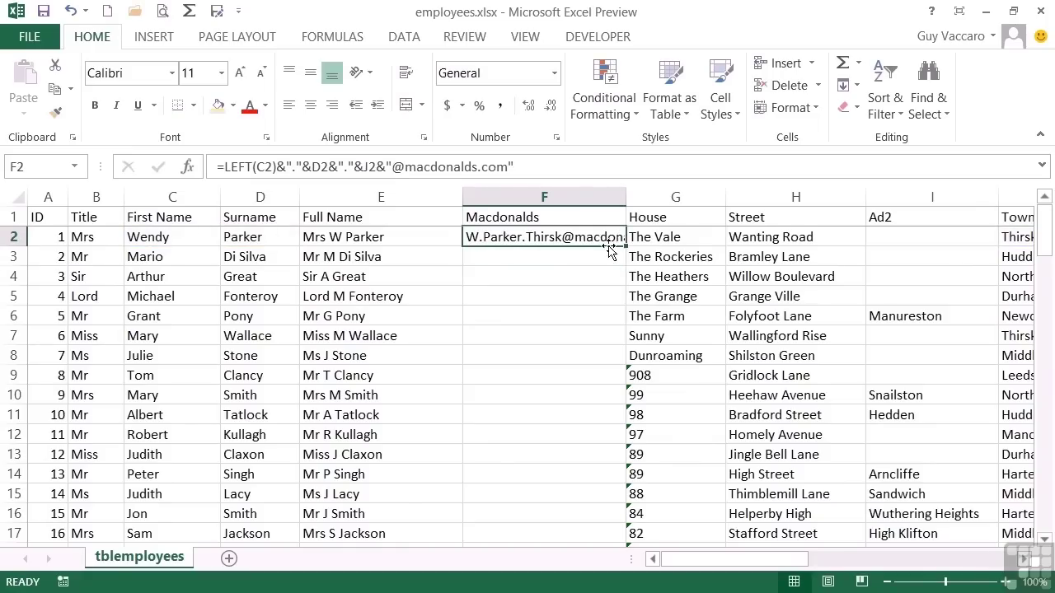
double_click(626, 197)
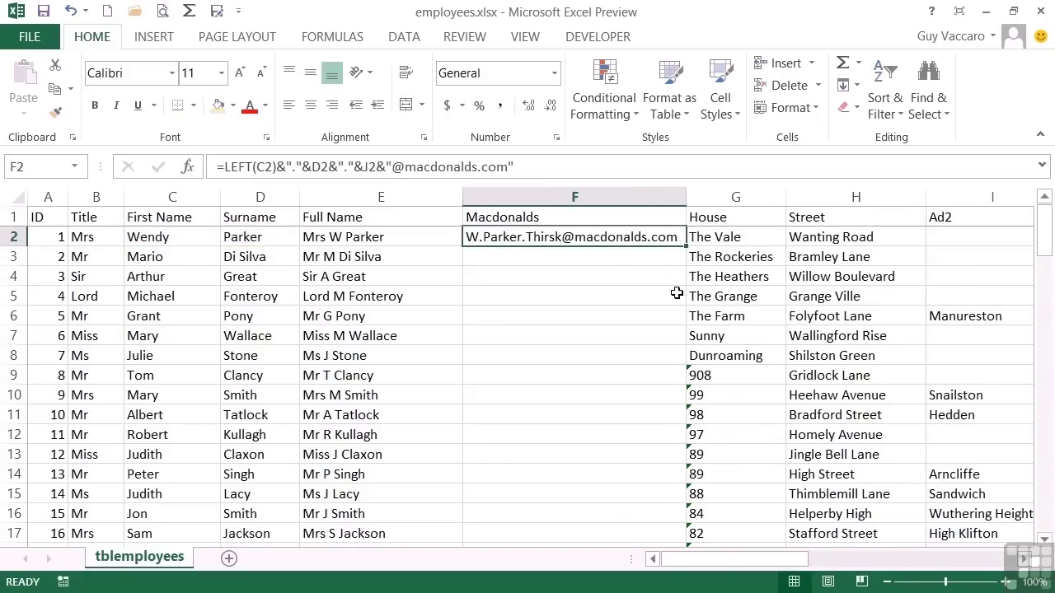
double_click(686, 245)
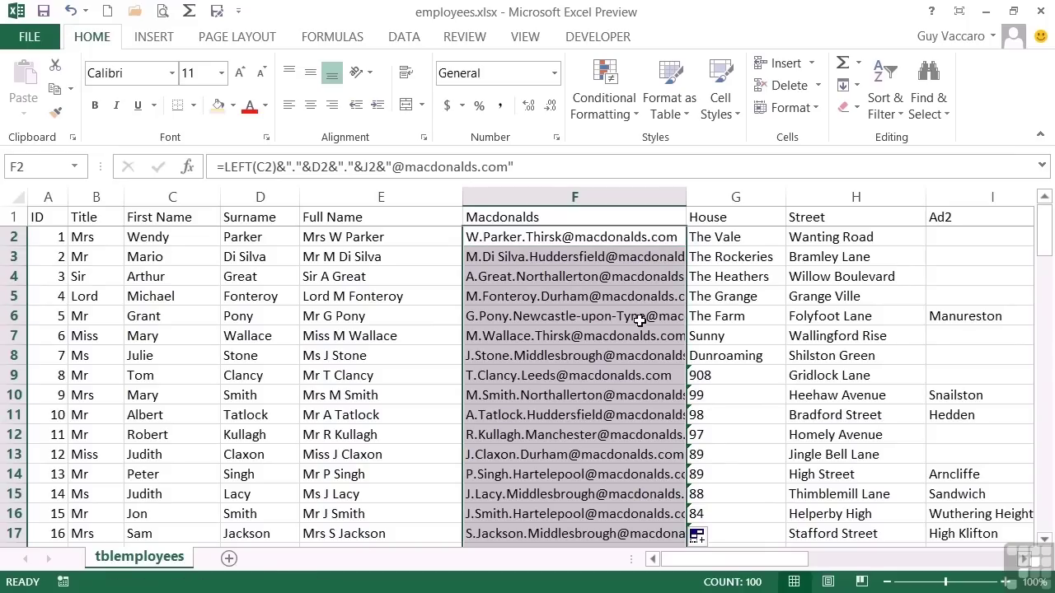
double_click(686, 197)
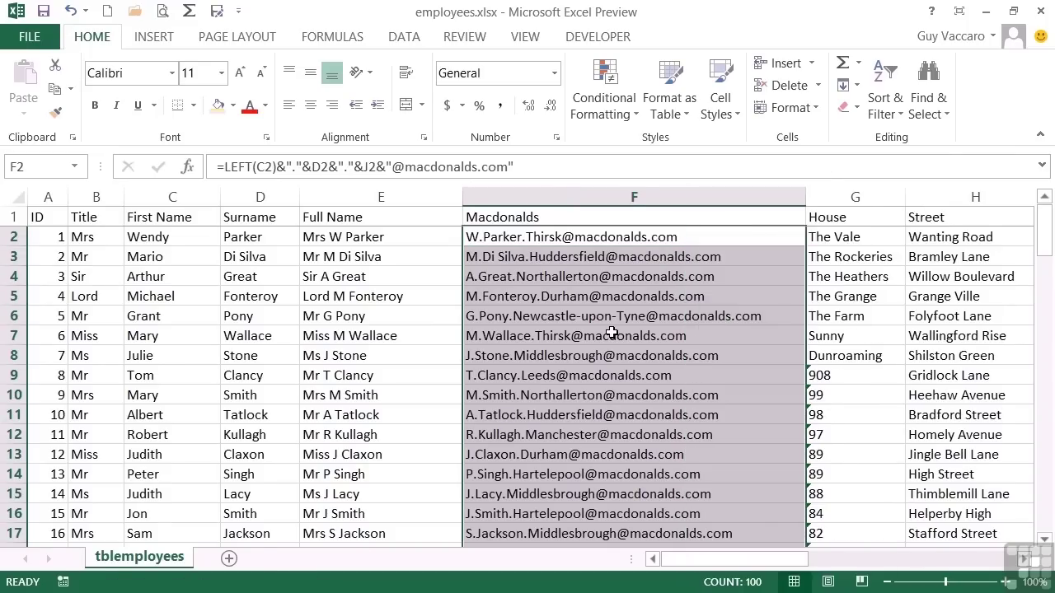
scroll(612, 333, down, 4)
scroll(612, 332, down, 7)
scroll(612, 332, up, 11)
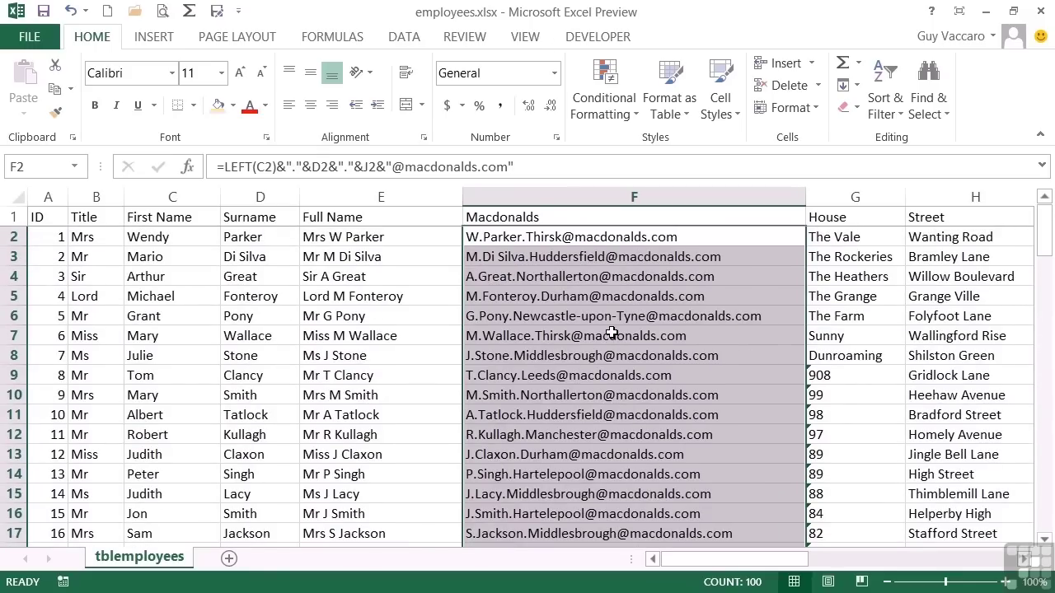